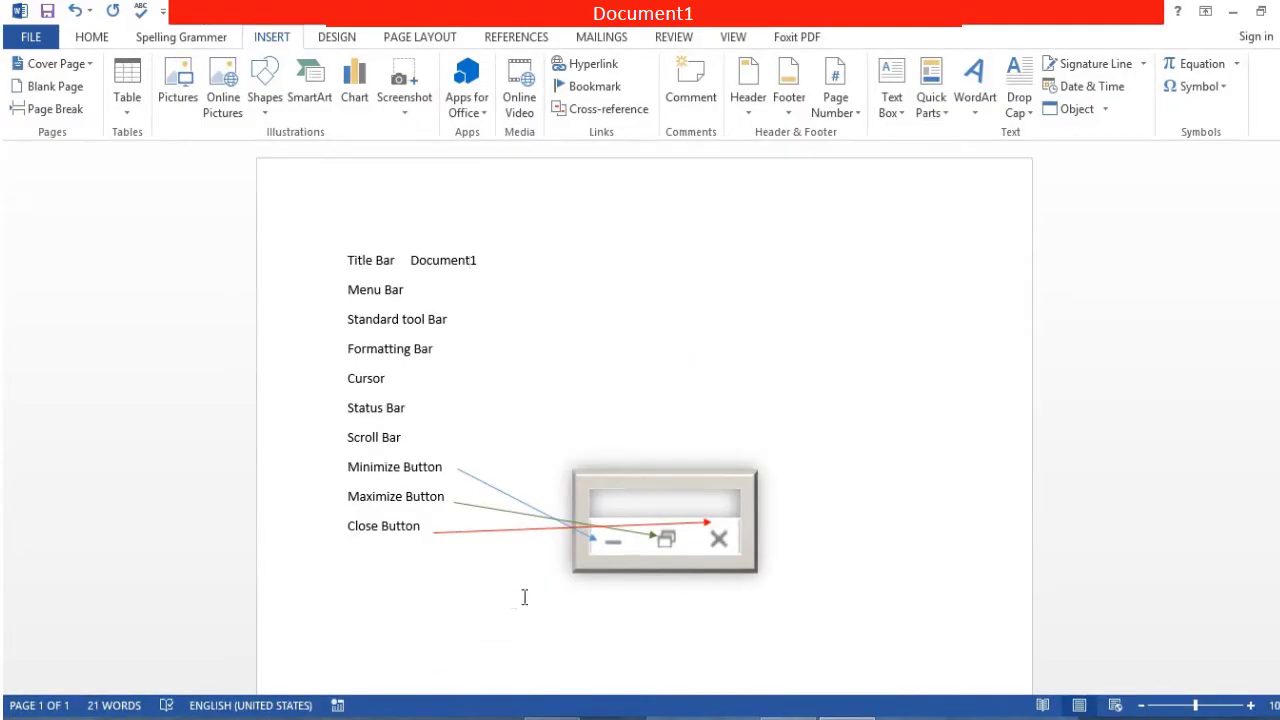
Bold the word 'Document1' beside the Title Bar label using the HOME tab.
drag(347, 260, 396, 263)
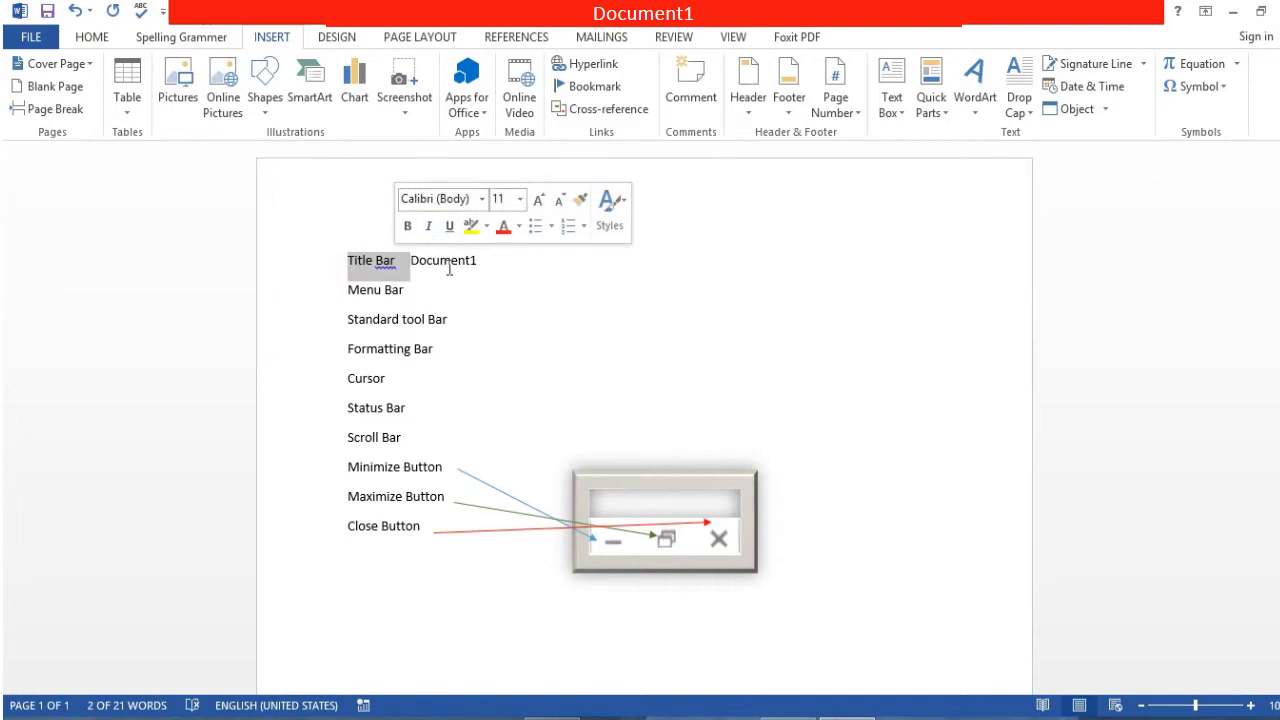
drag(482, 261, 413, 265)
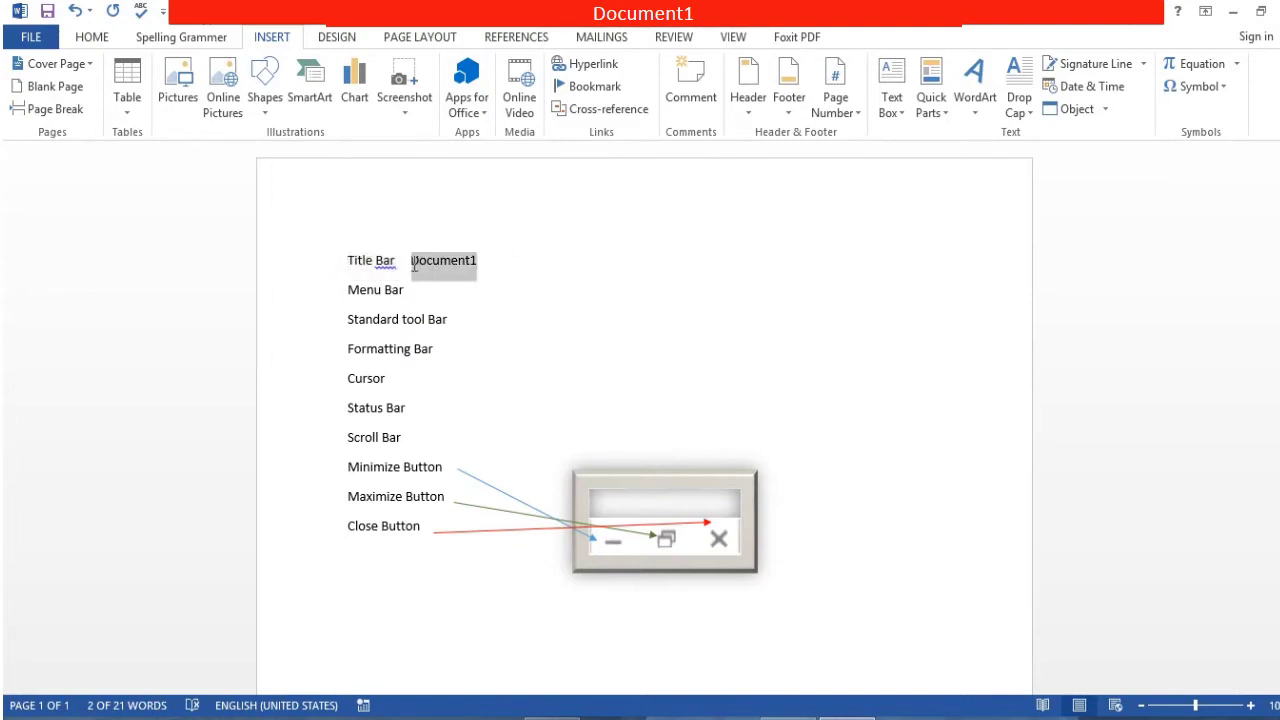
click(99, 42)
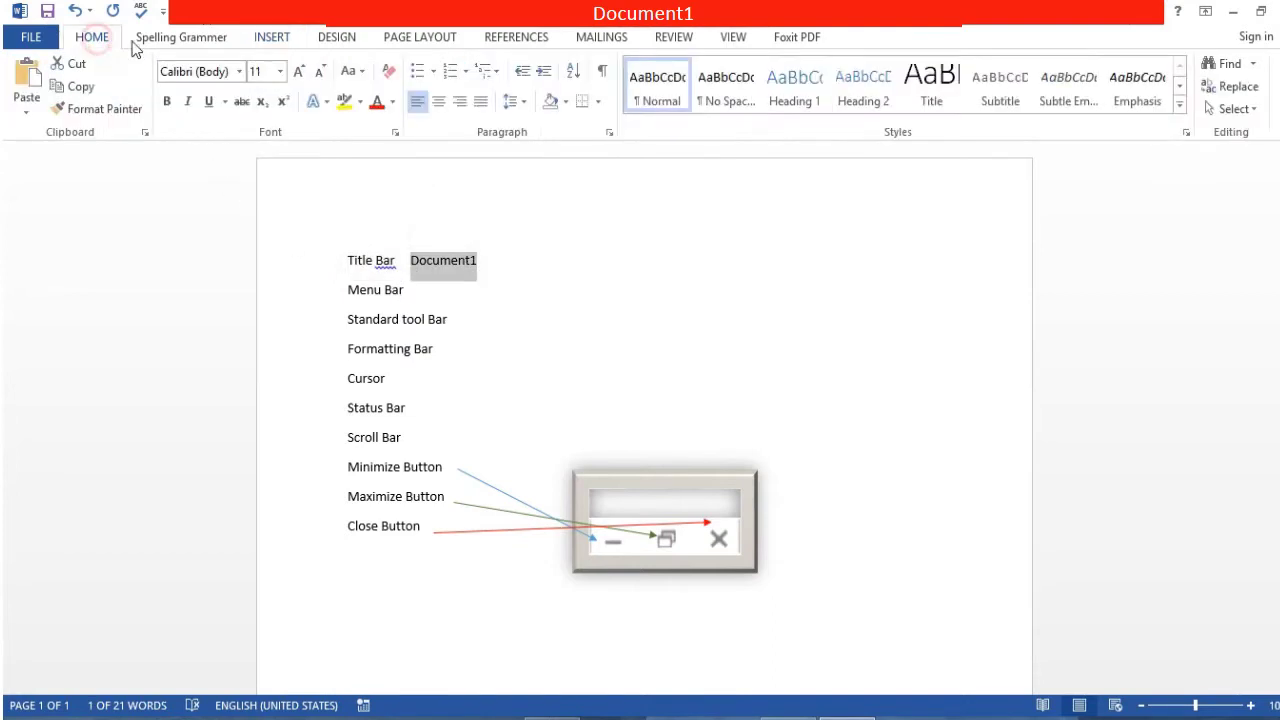
click(167, 102)
click(460, 318)
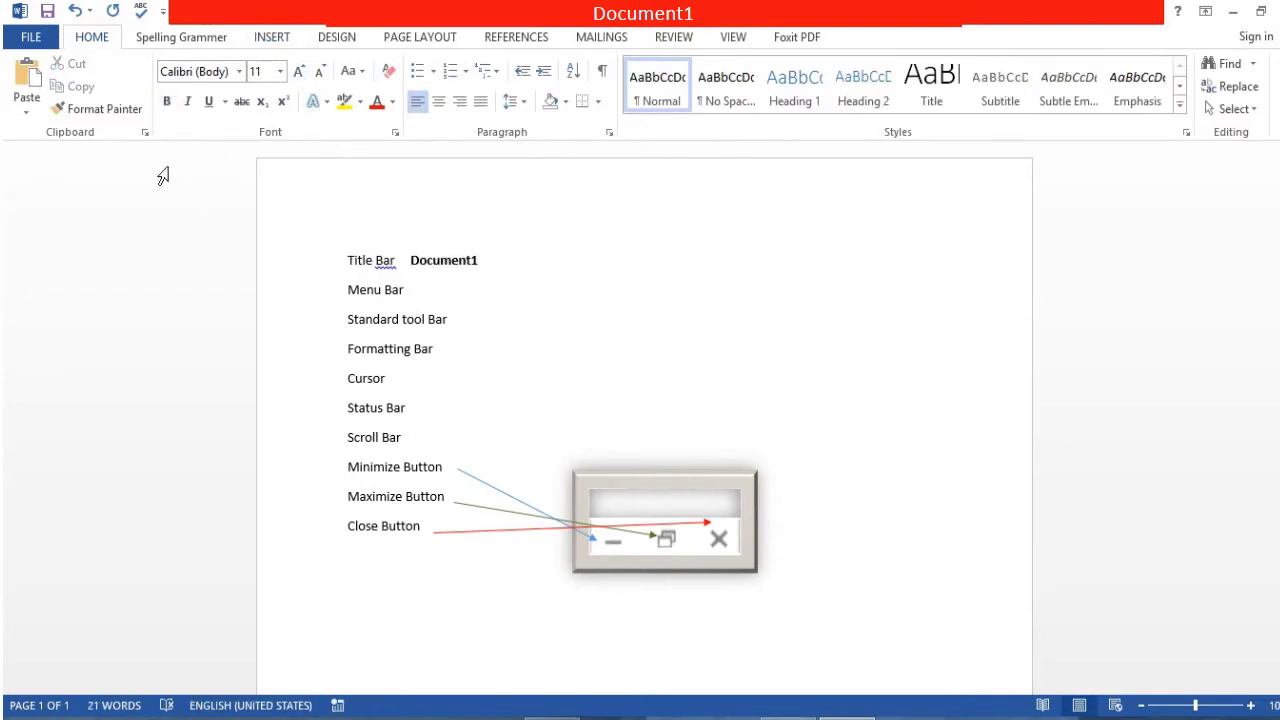
click(31, 37)
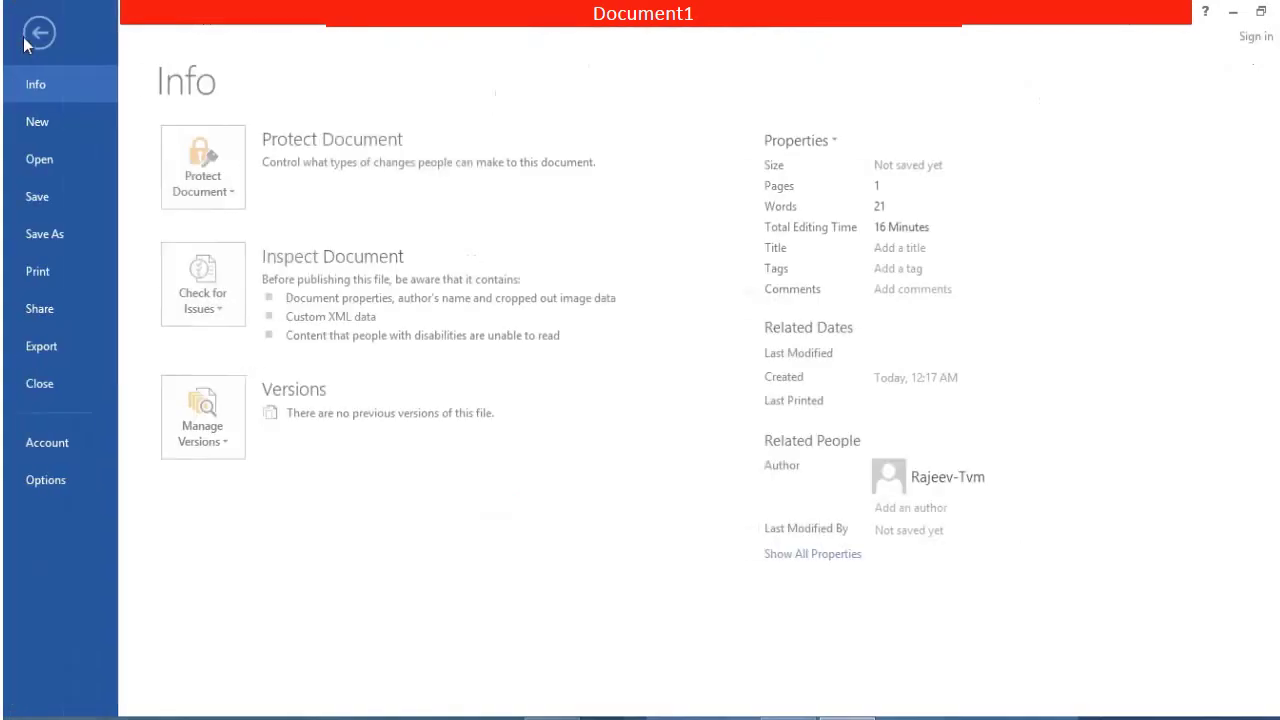
click(36, 238)
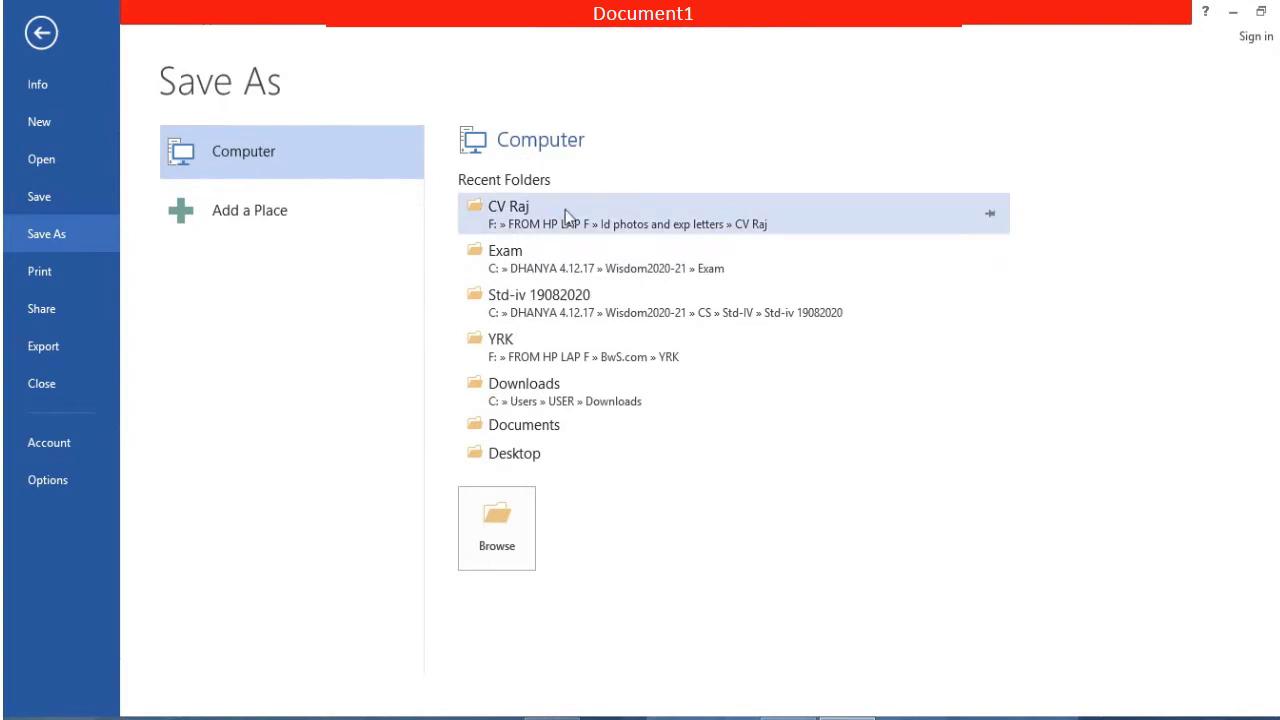
click(527, 272)
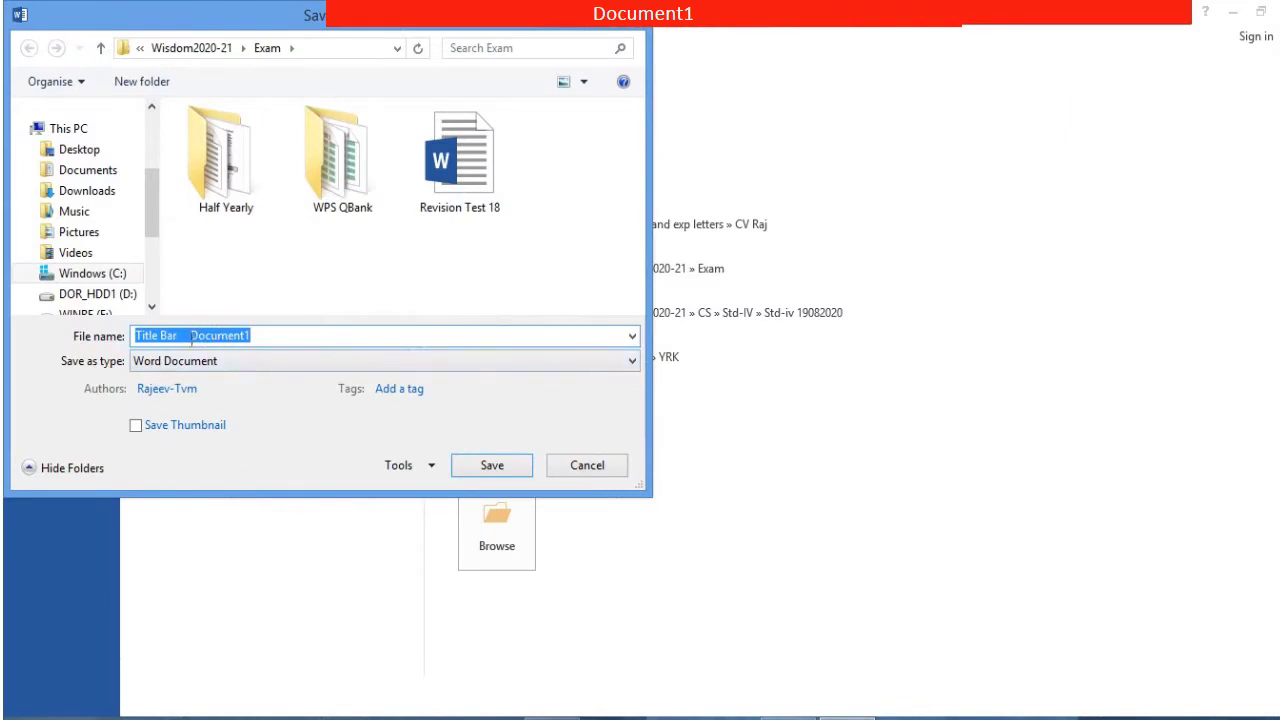
drag(190, 336, 32, 337)
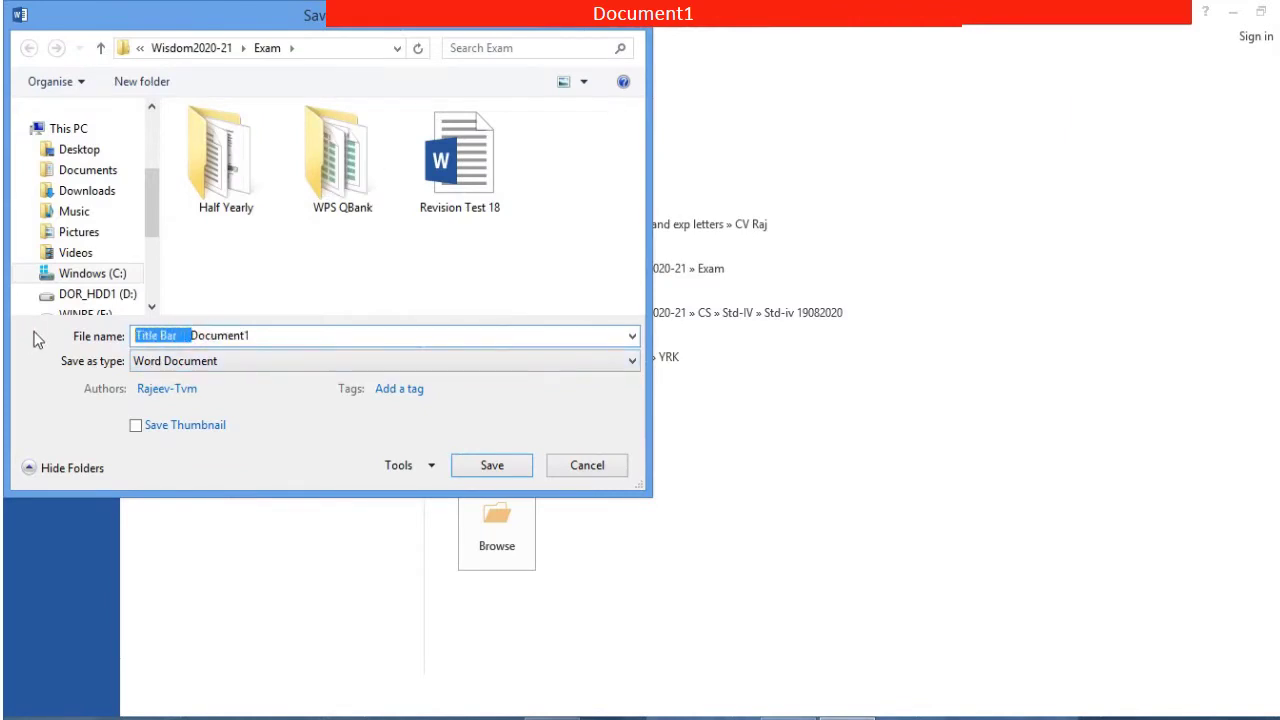
key(BackSpace)
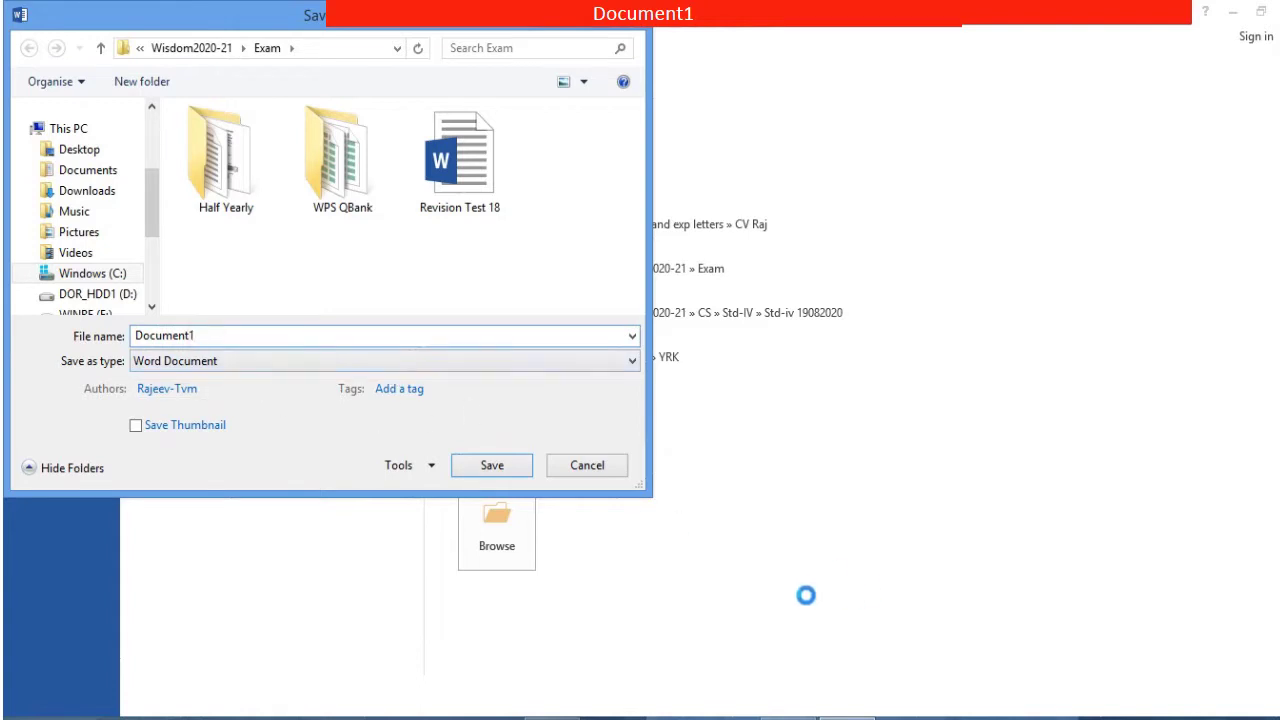
click(601, 465)
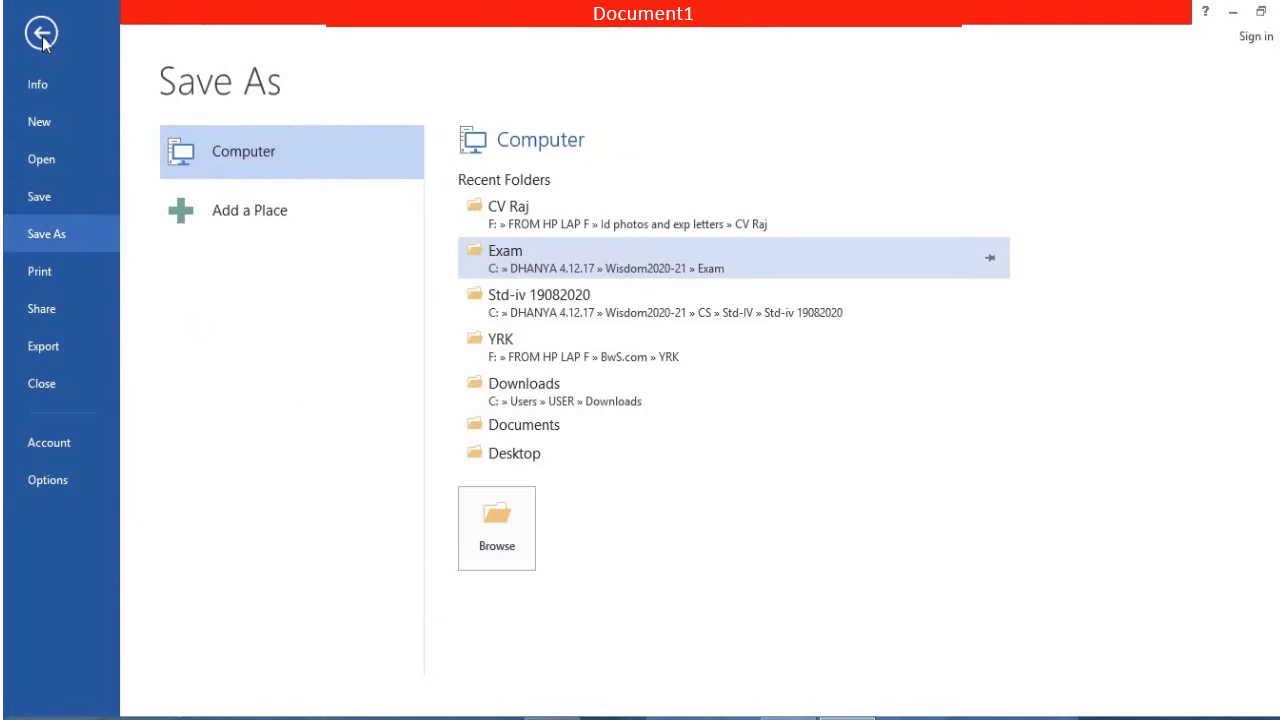
click(41, 32)
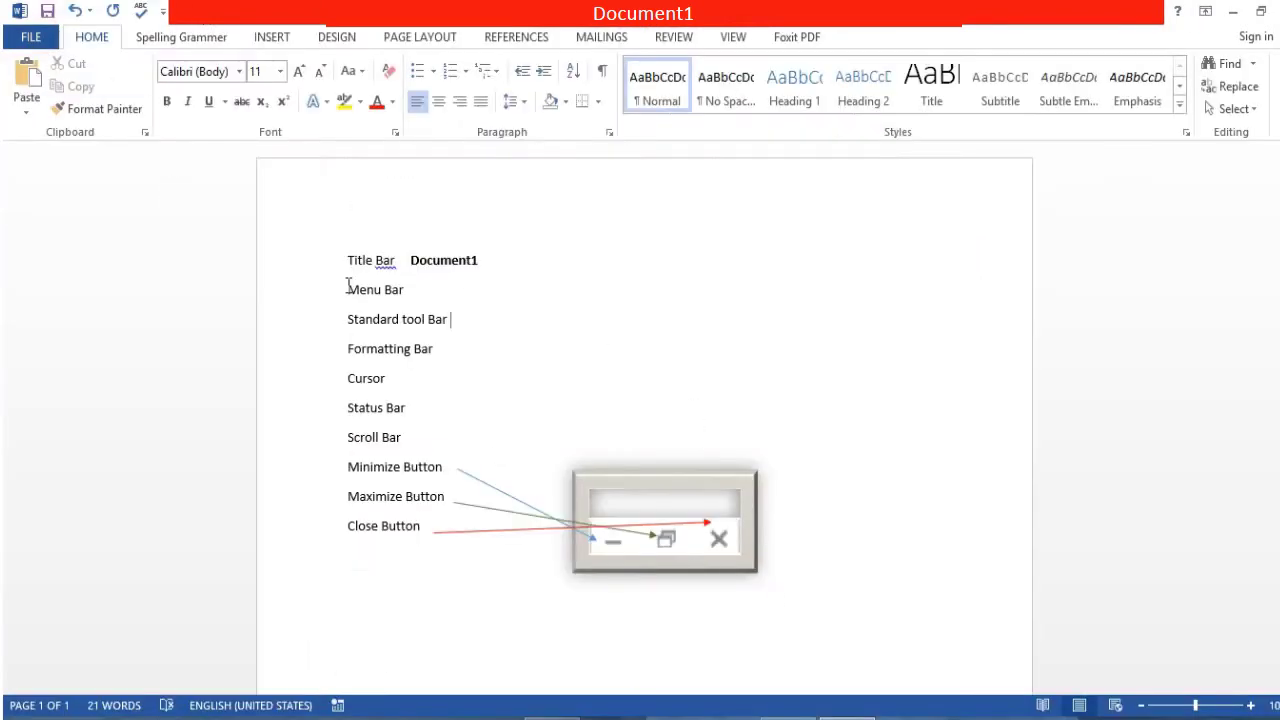
Apply Bold to the selected 'Menu Bar' text in the labels list.
drag(347, 289, 412, 290)
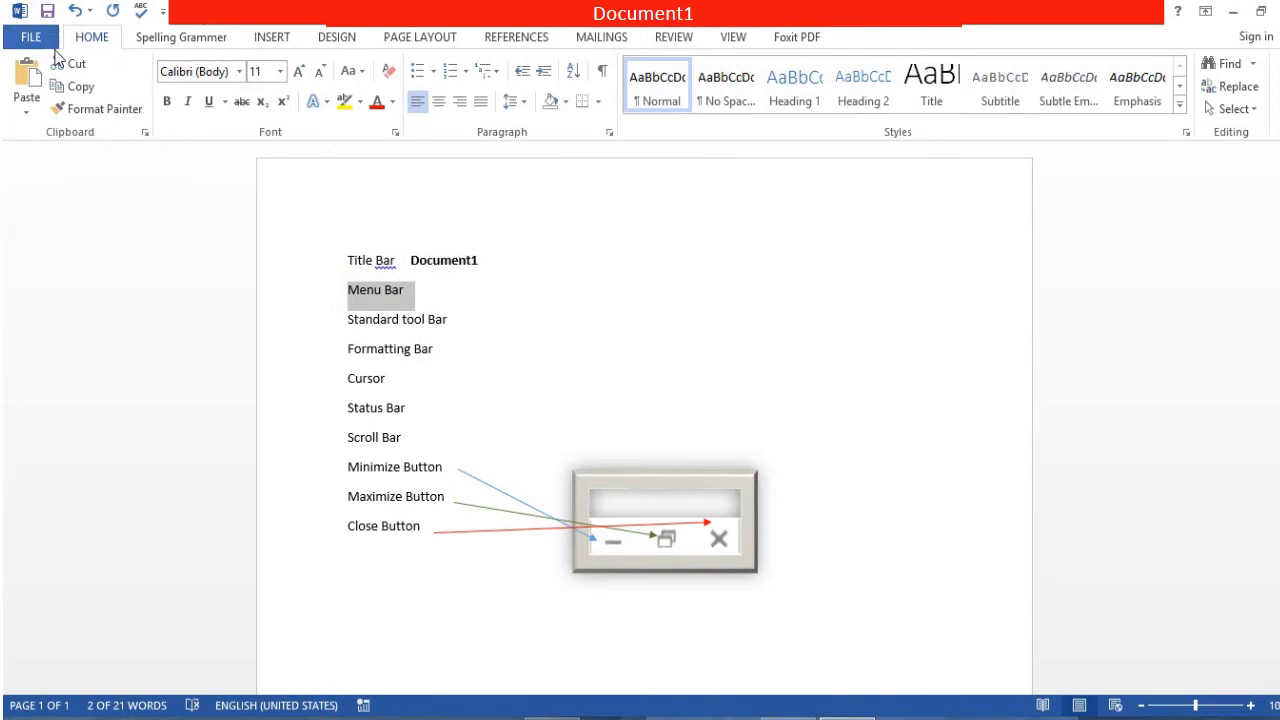
click(167, 102)
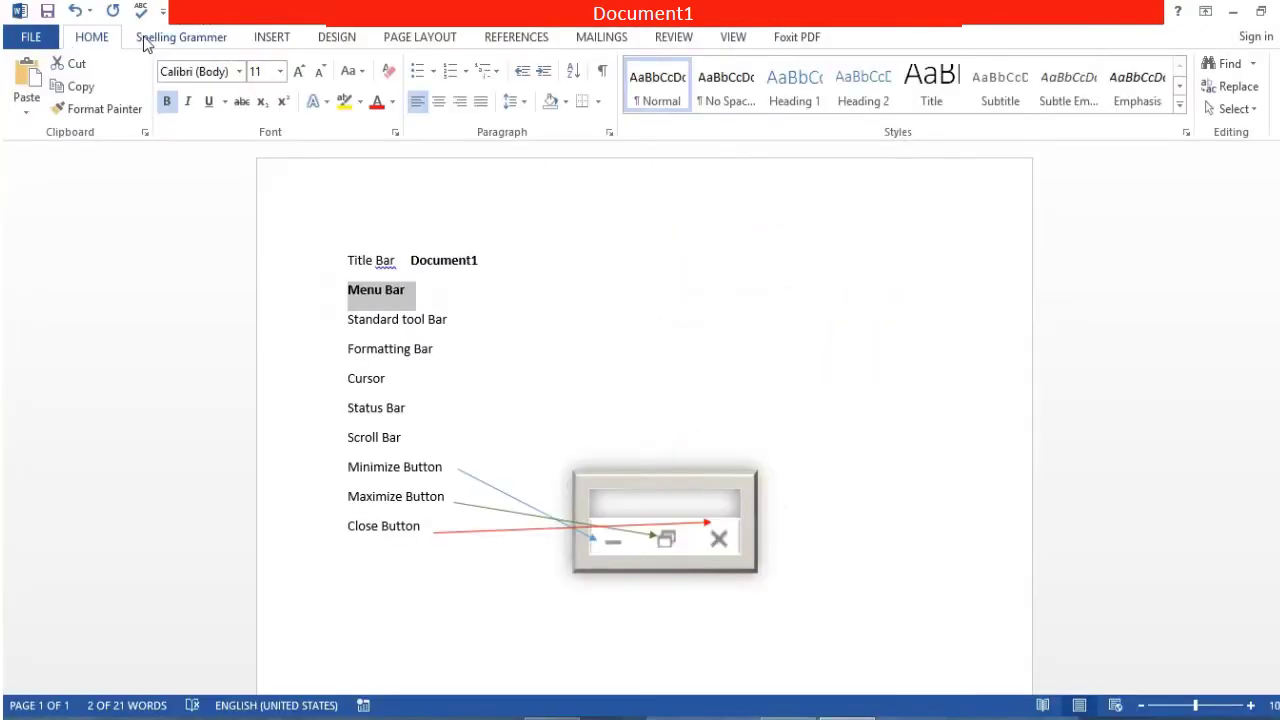
click(280, 42)
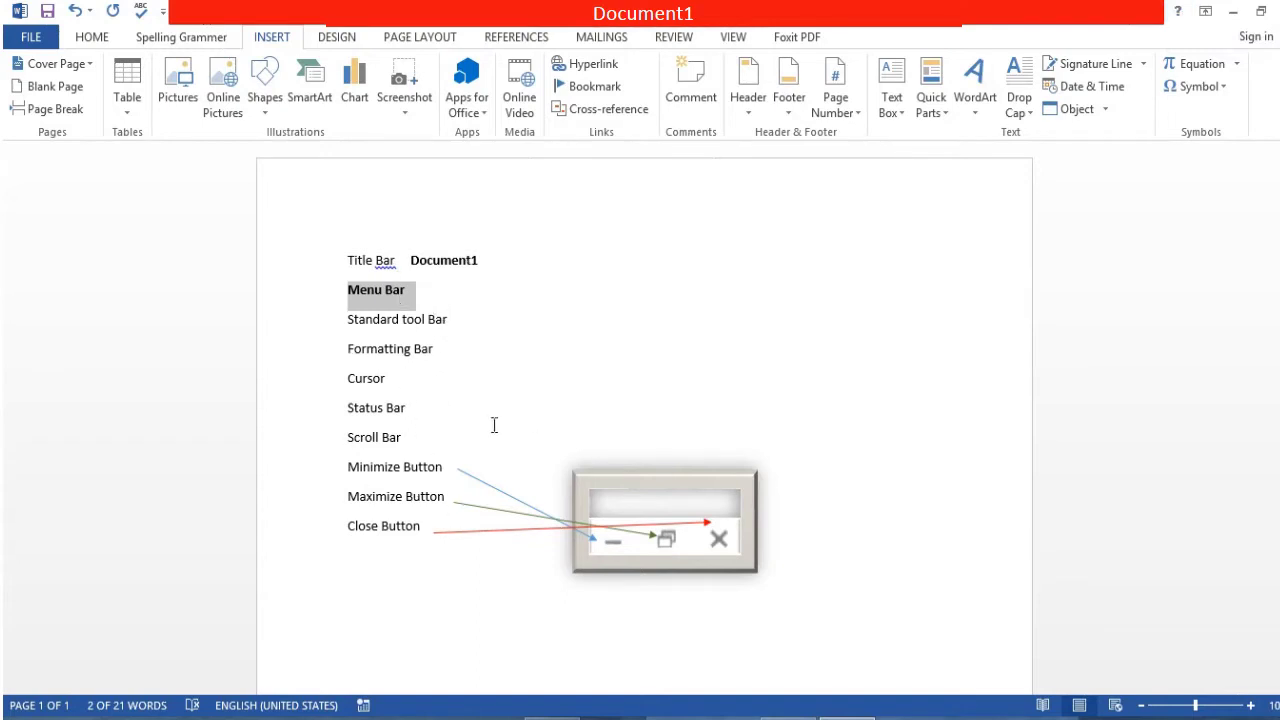
drag(423, 290, 362, 303)
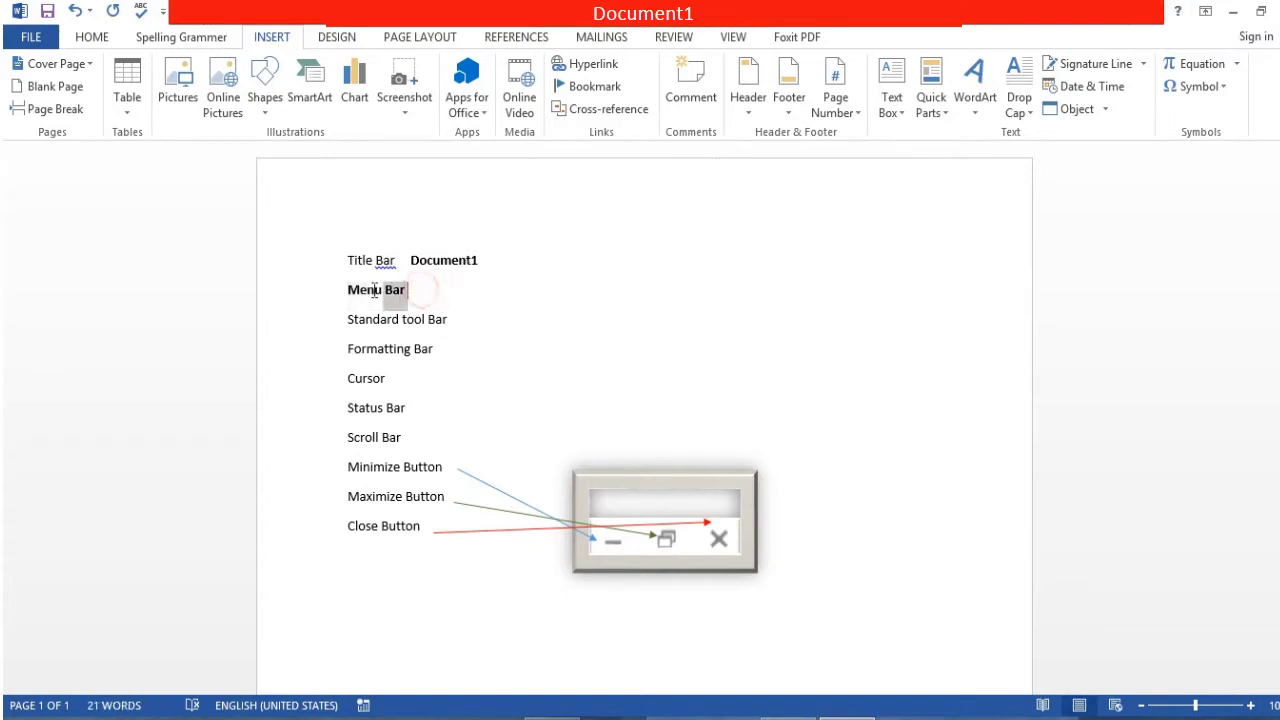
click(264, 109)
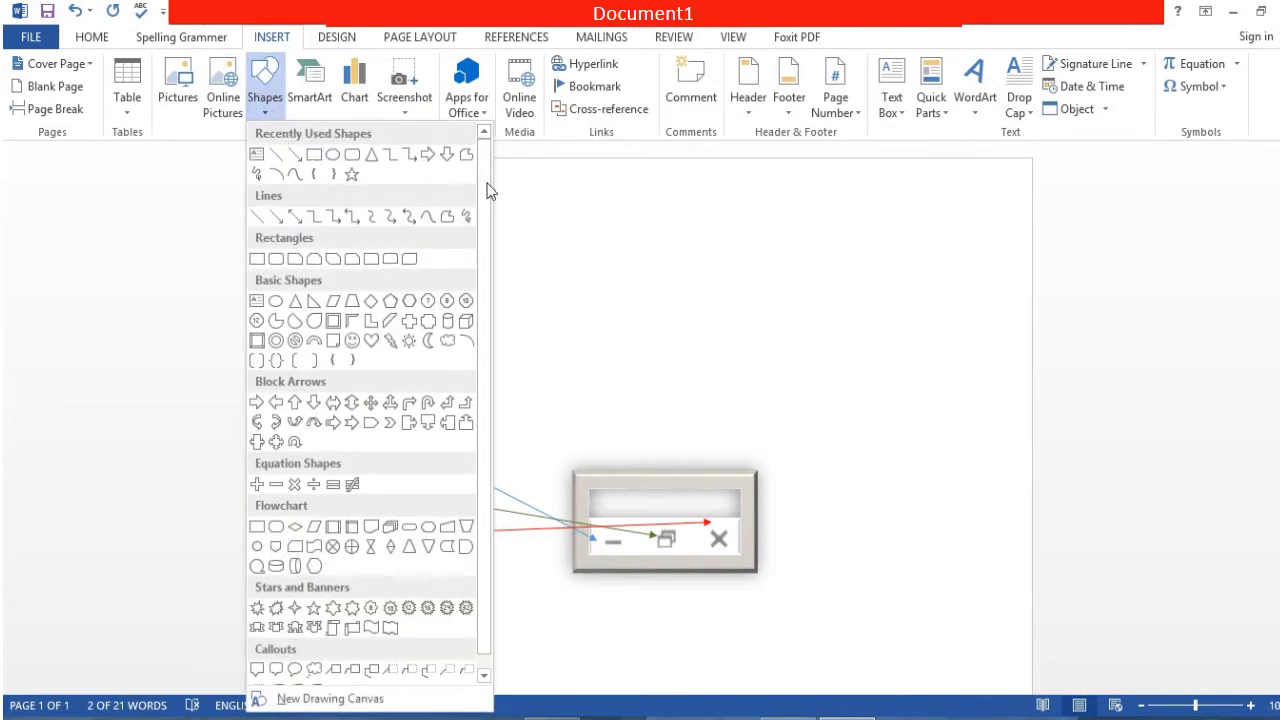
key(Escape)
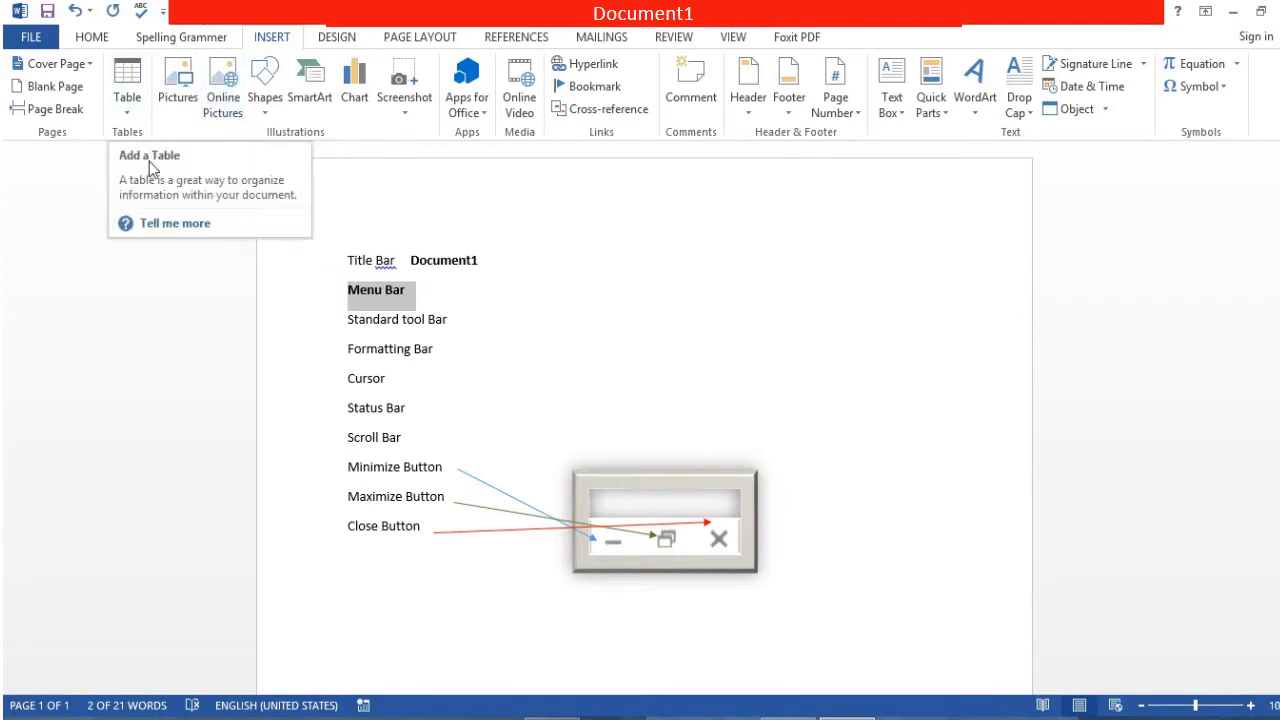
click(136, 88)
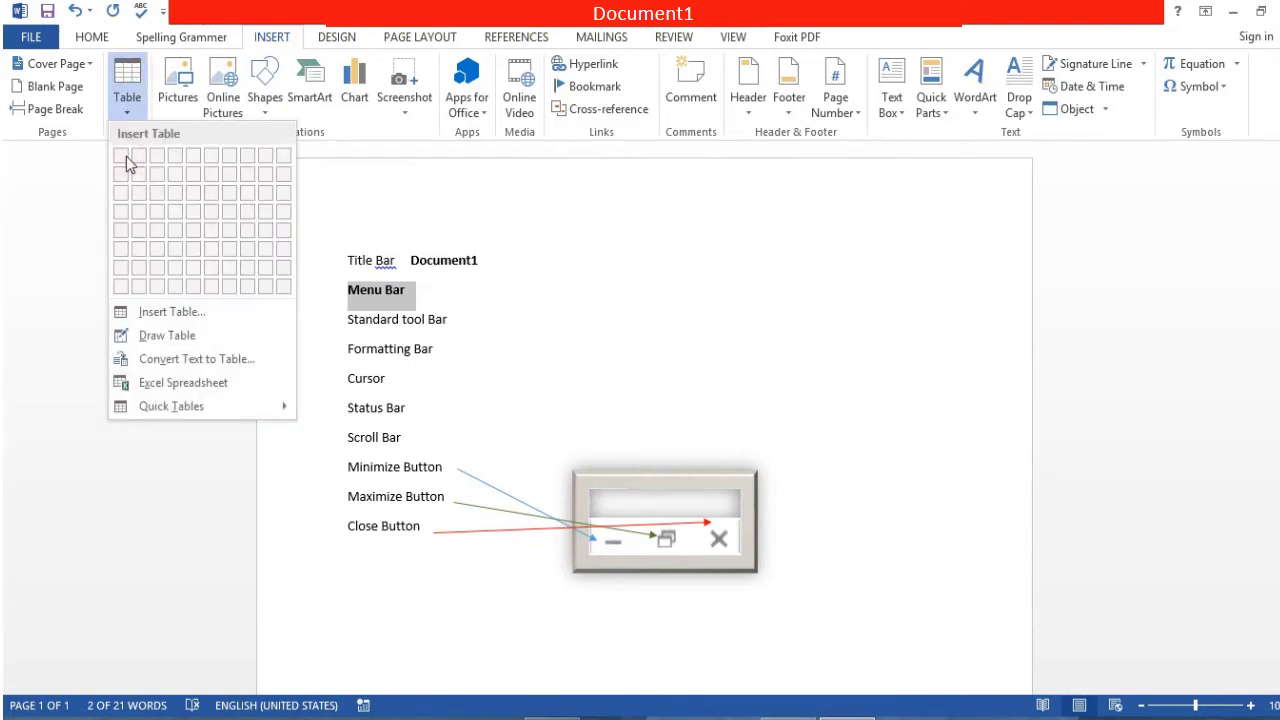
click(514, 300)
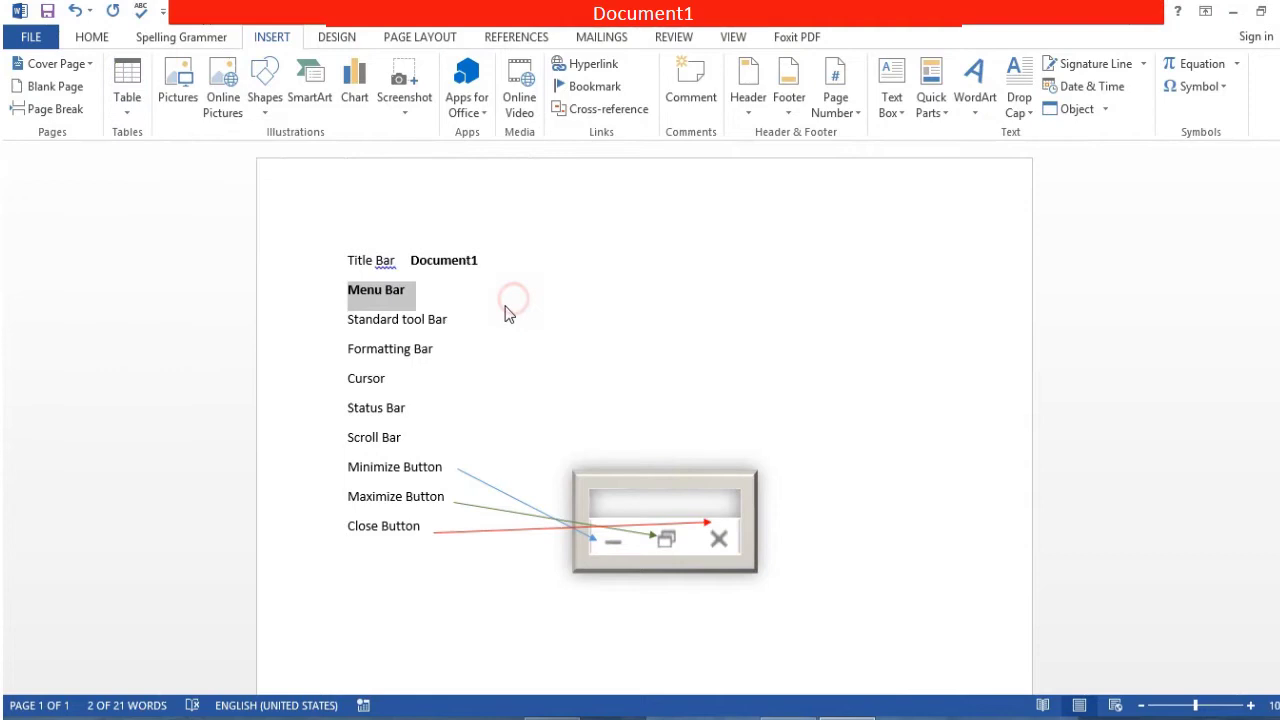
Bold the 'Standard tool Bar' label from the HOME tab.
drag(348, 322, 440, 324)
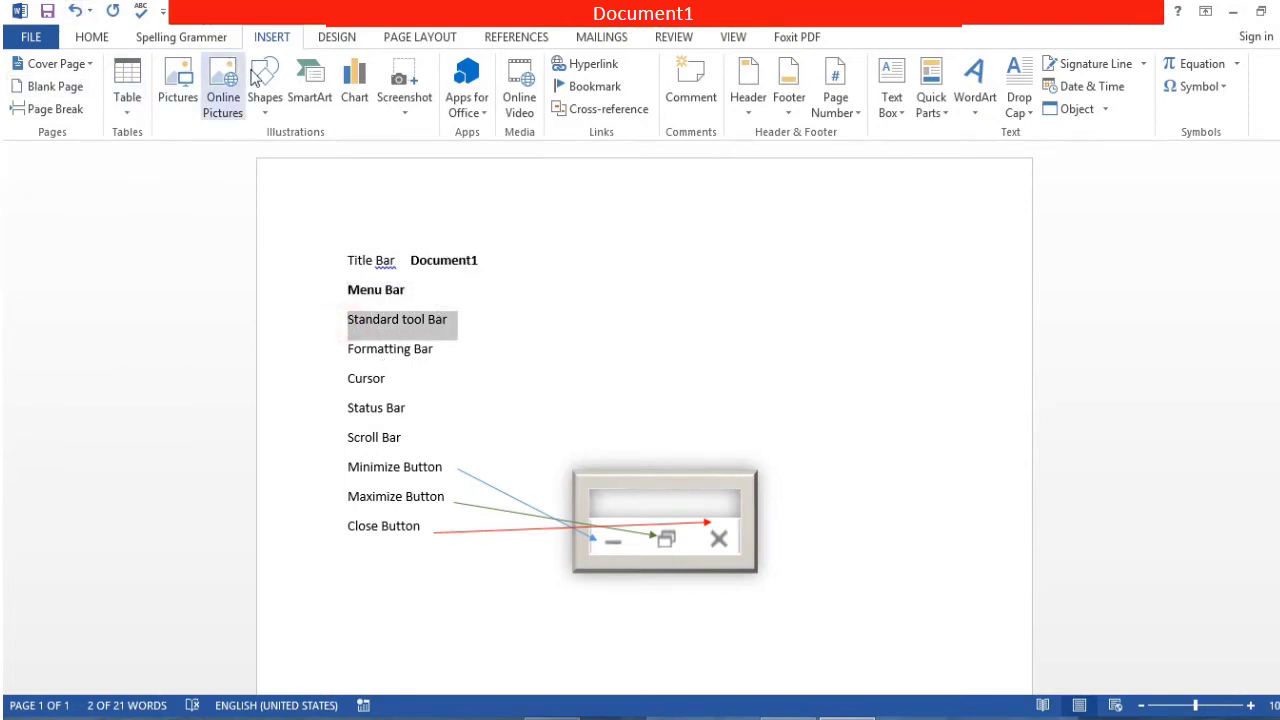
click(91, 37)
click(166, 101)
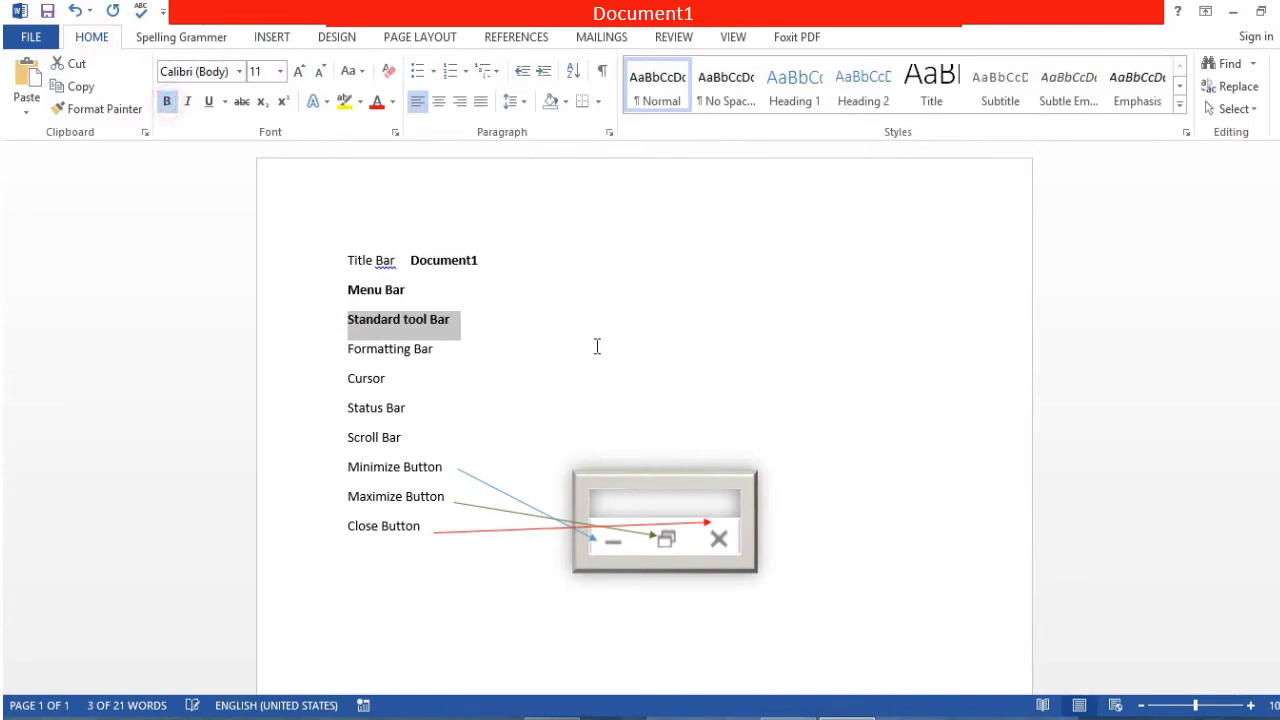
click(567, 349)
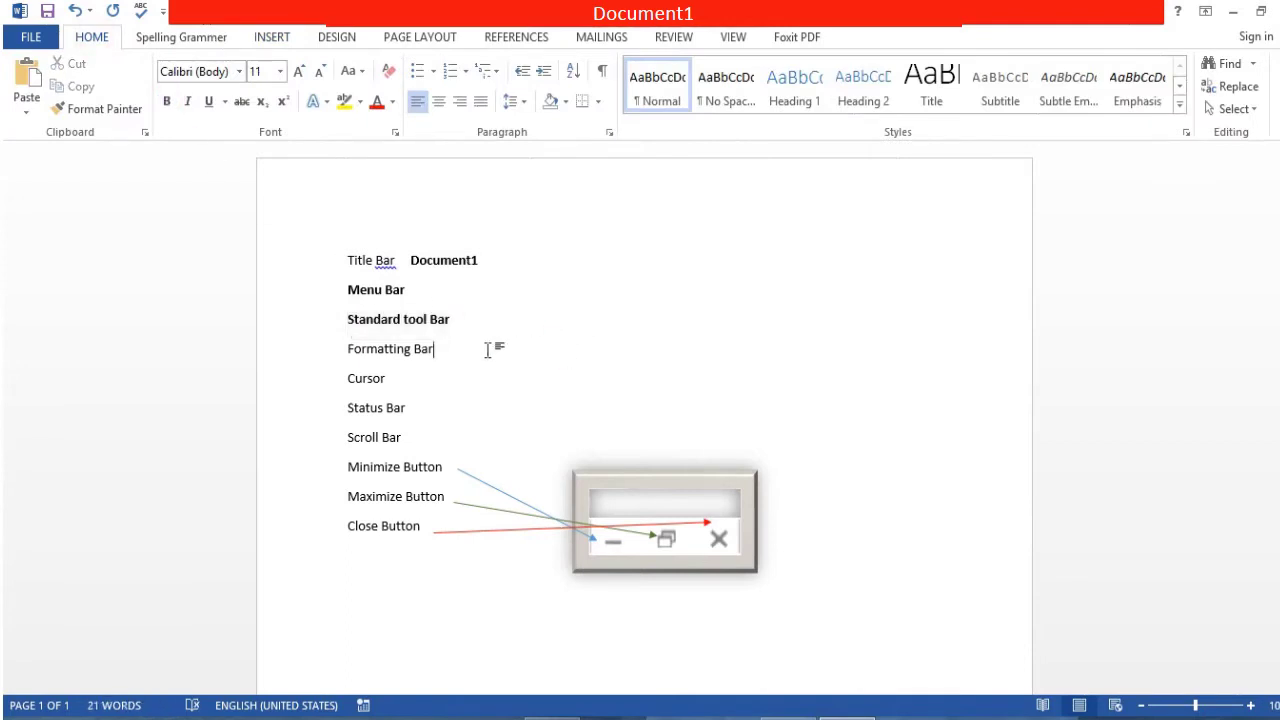
Briefly view the FILE backstage, return to the document and check the bold label.
click(33, 37)
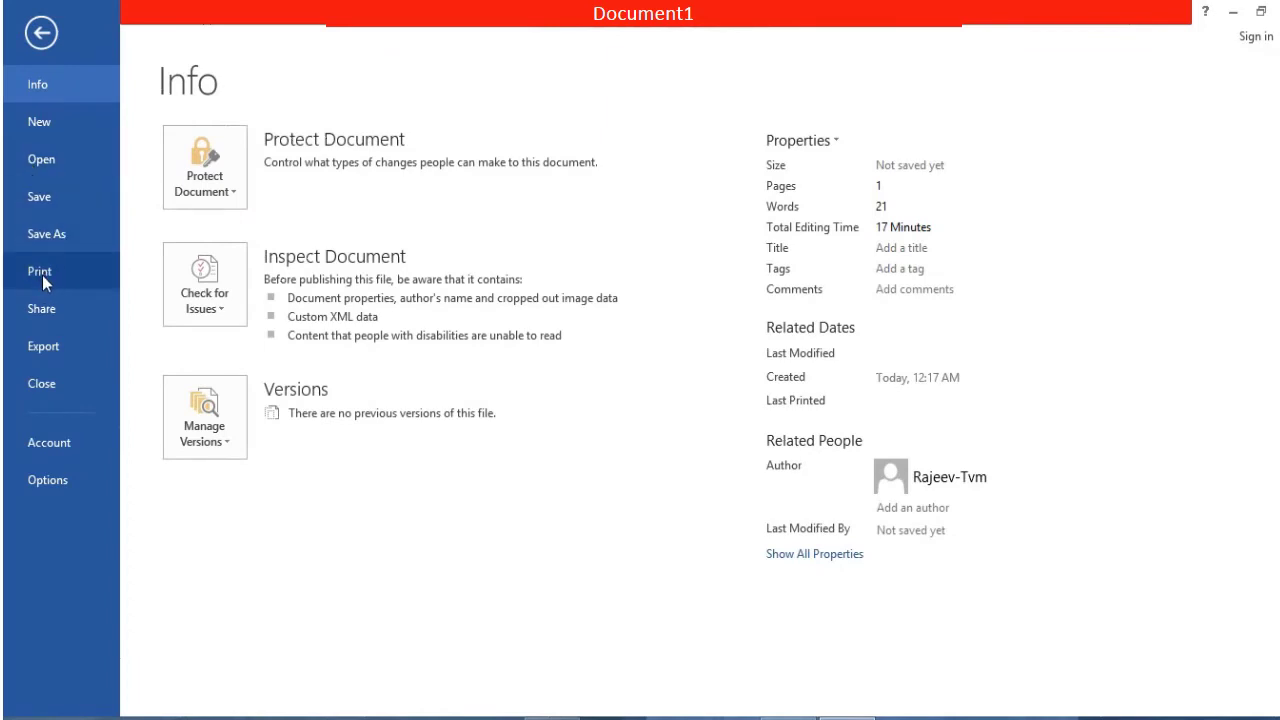
click(42, 37)
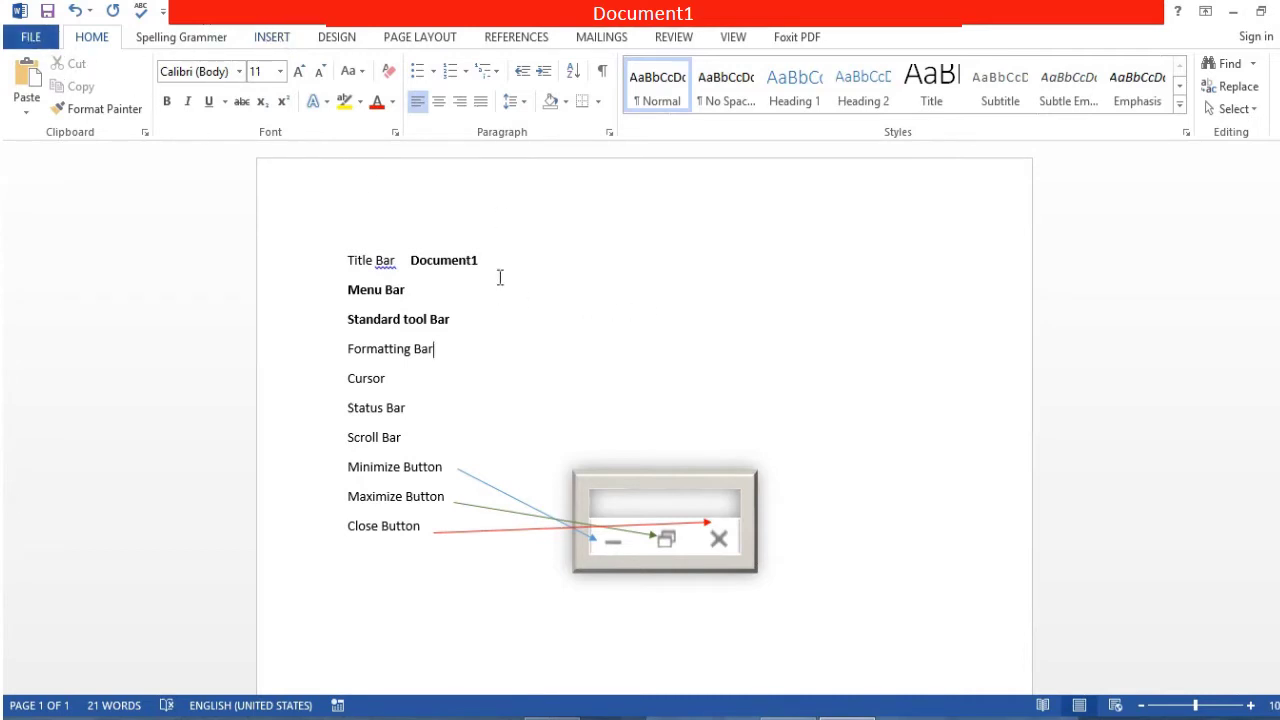
click(455, 319)
Select the Formatting Bar label, bold it, and set its font to AR BERKLEY.
drag(452, 348, 346, 352)
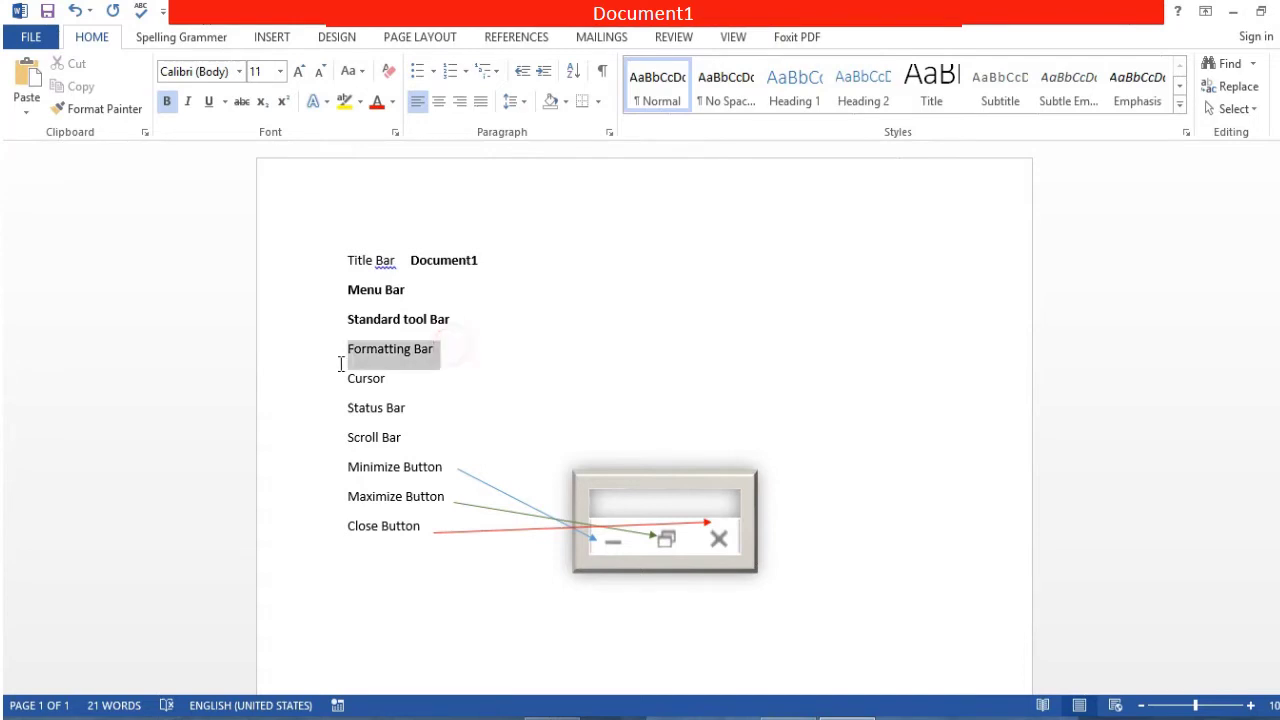
click(167, 101)
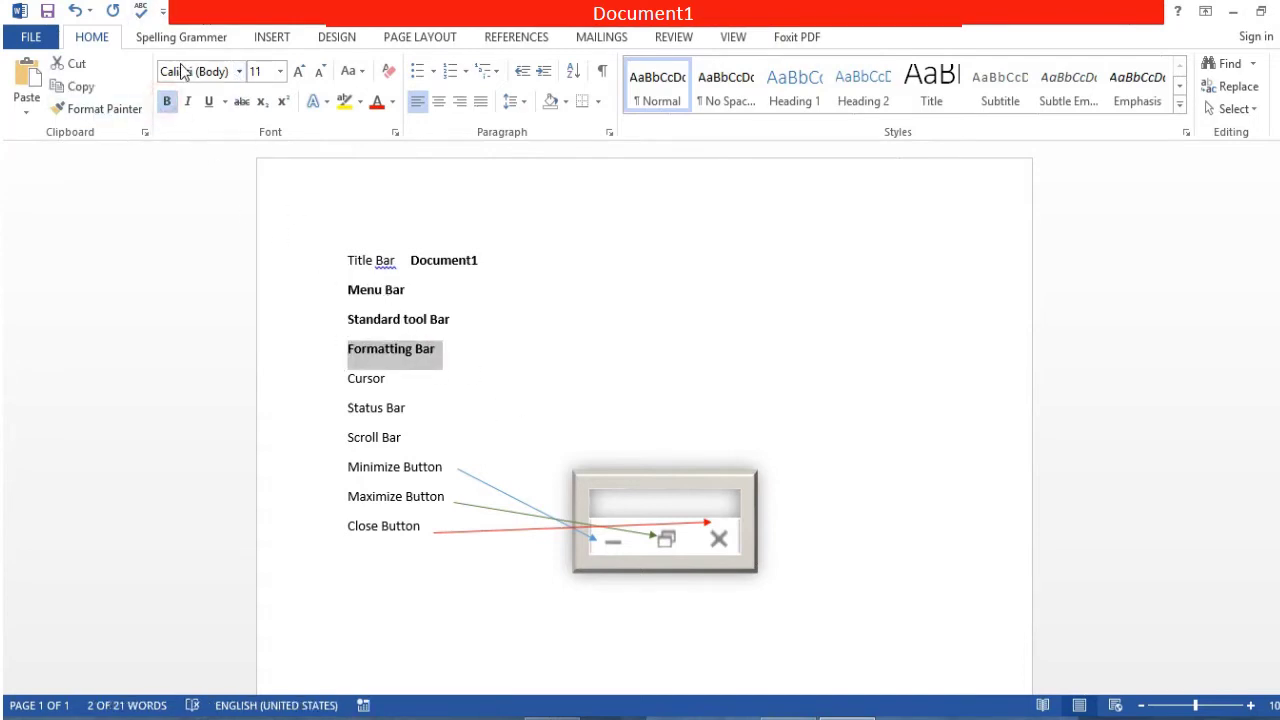
click(239, 72)
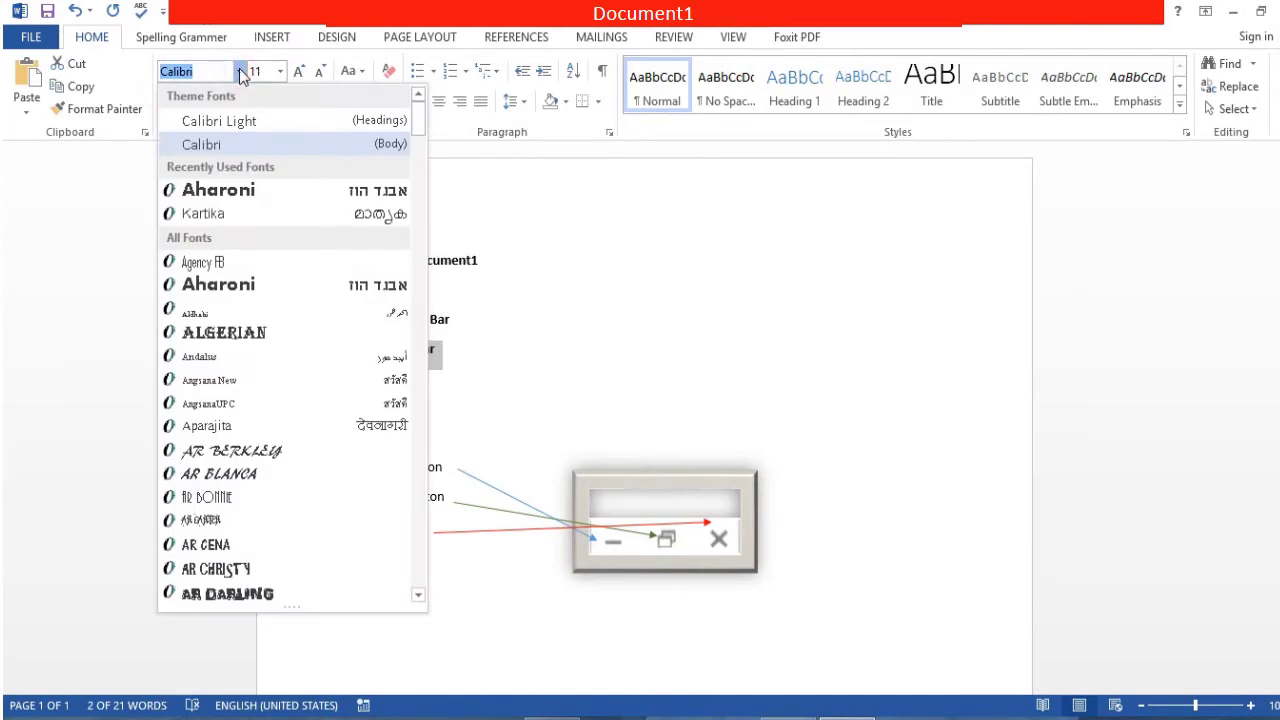
click(241, 72)
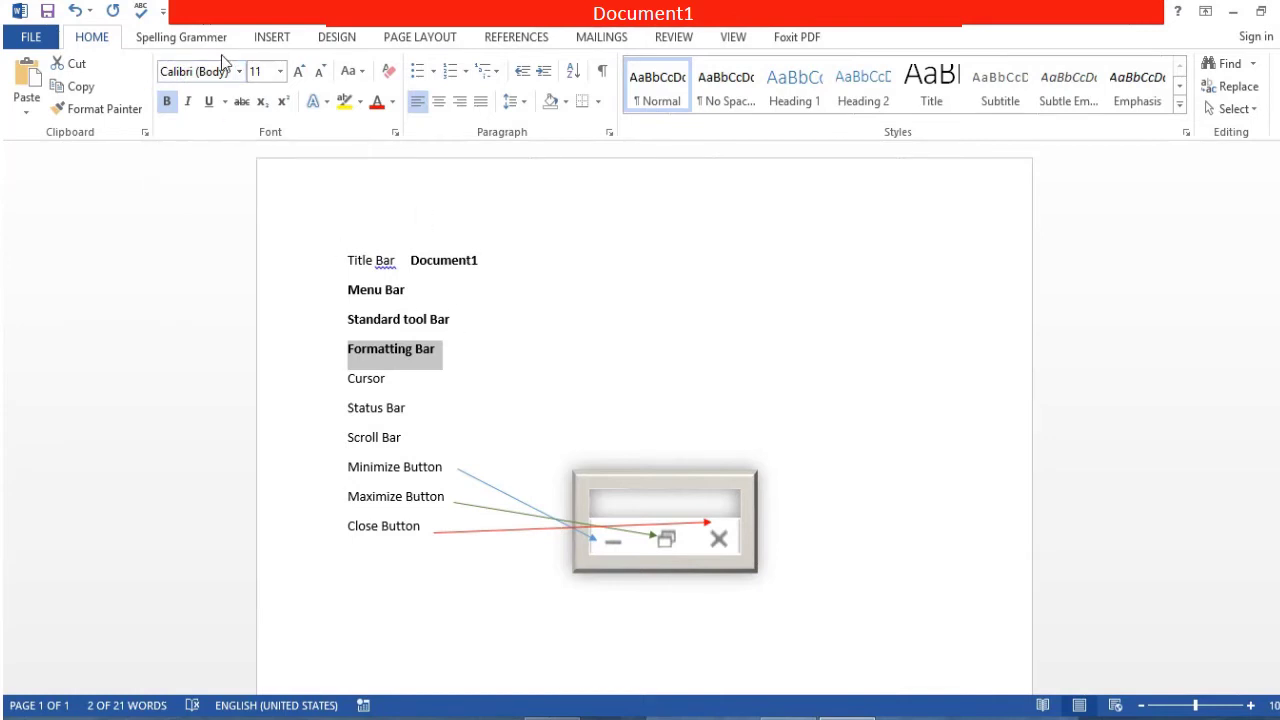
click(240, 72)
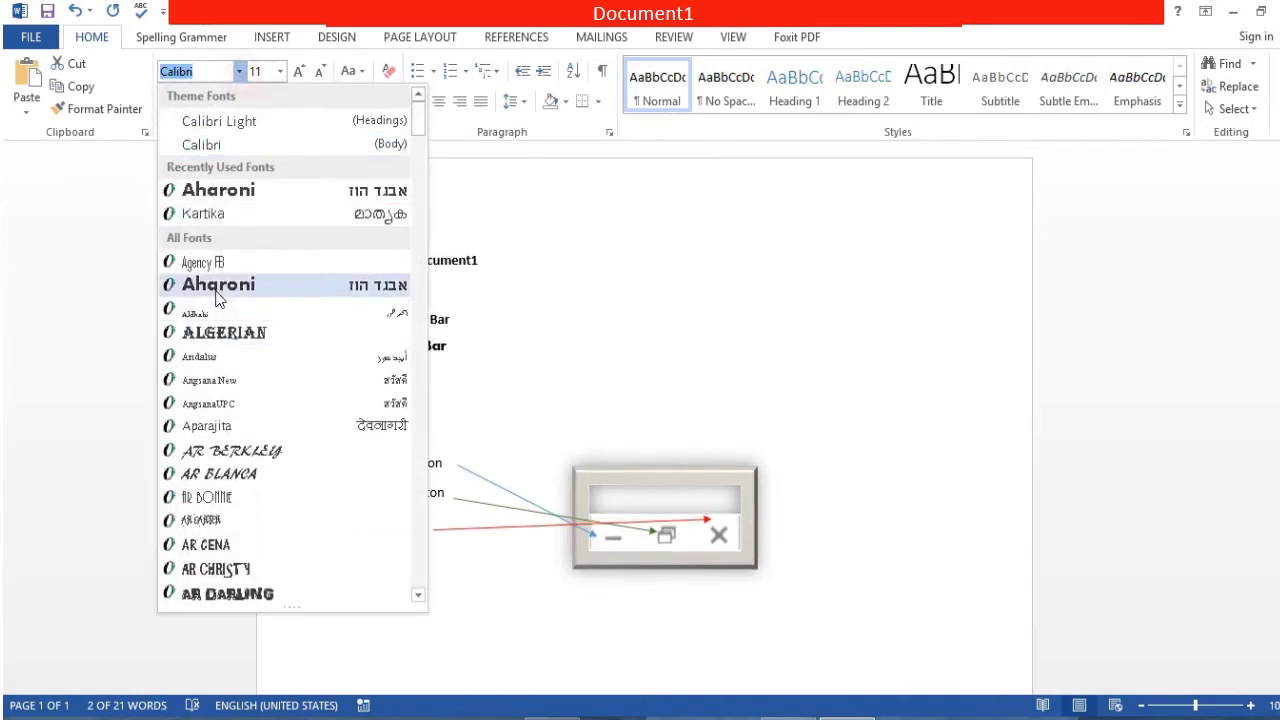
click(212, 451)
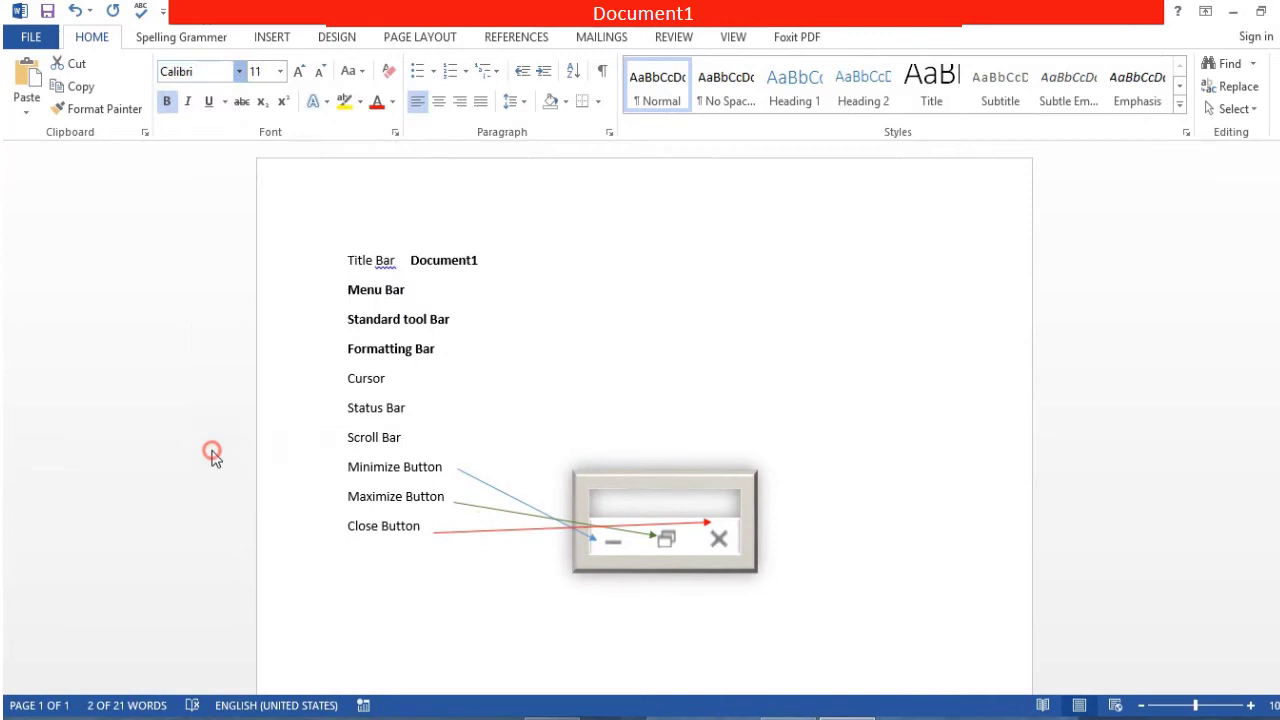
Make Formatting Bar red, italic and underlined, turning bold off.
click(377, 101)
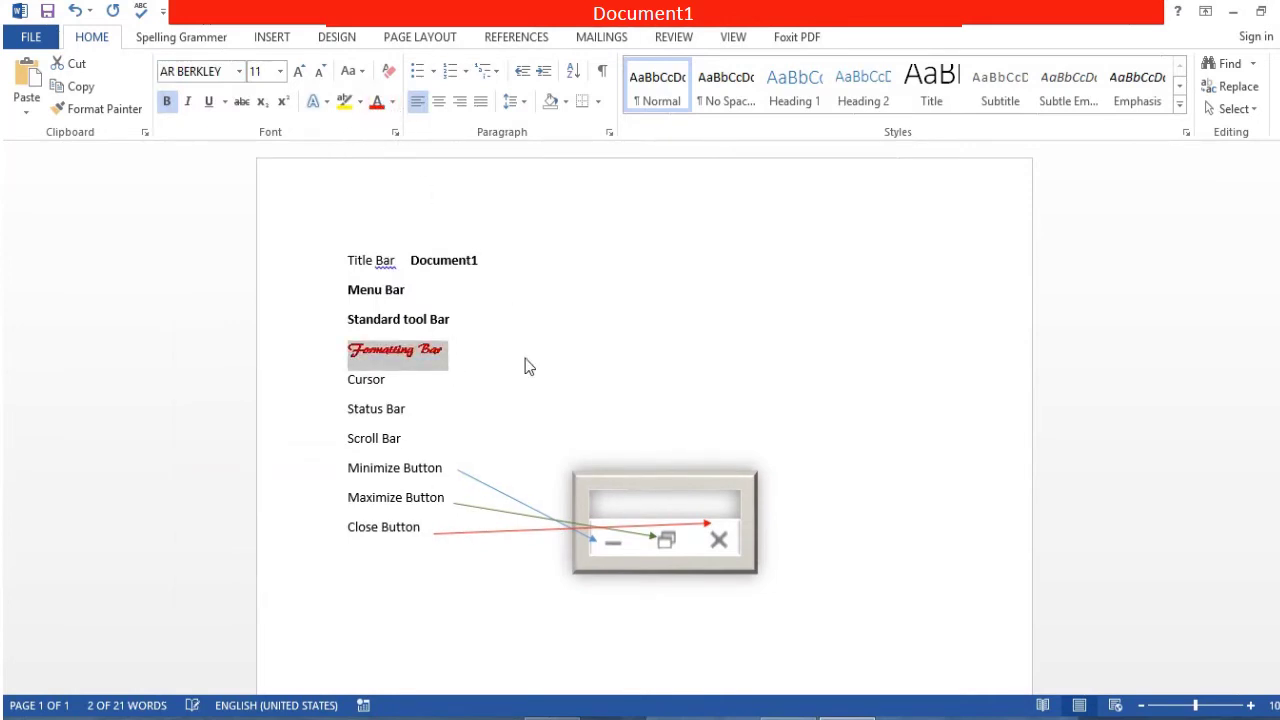
click(168, 103)
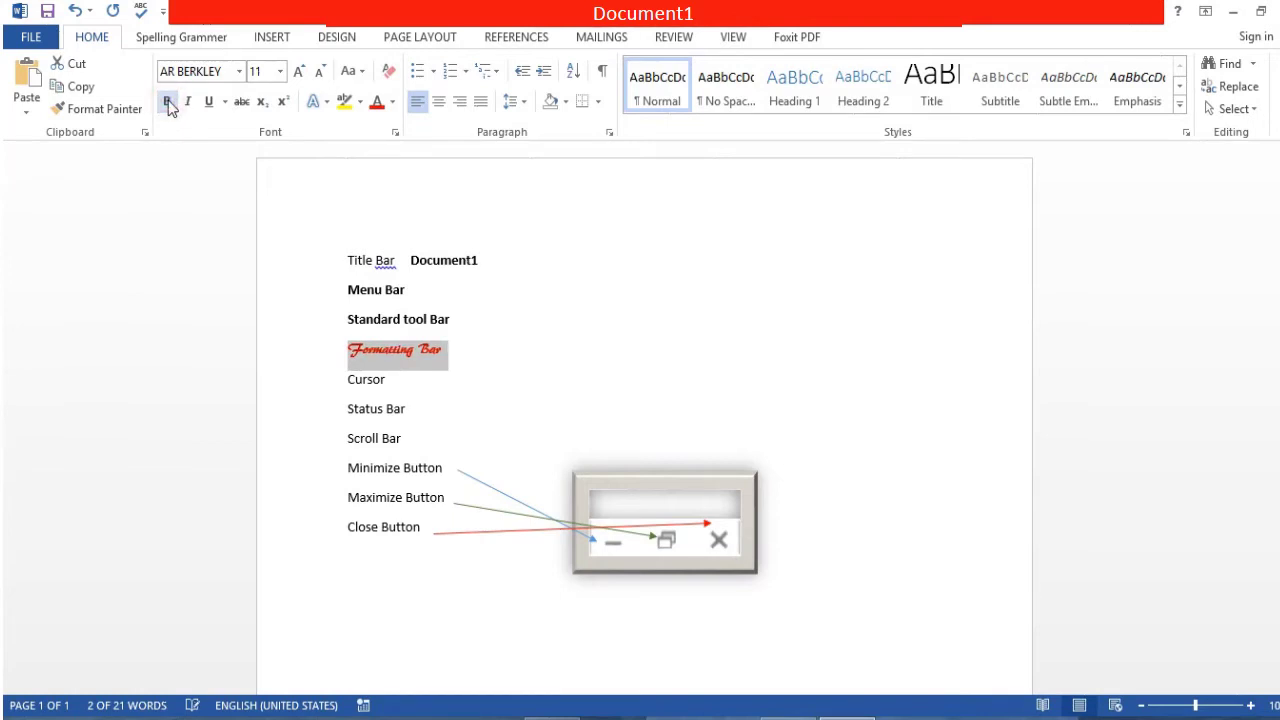
click(188, 103)
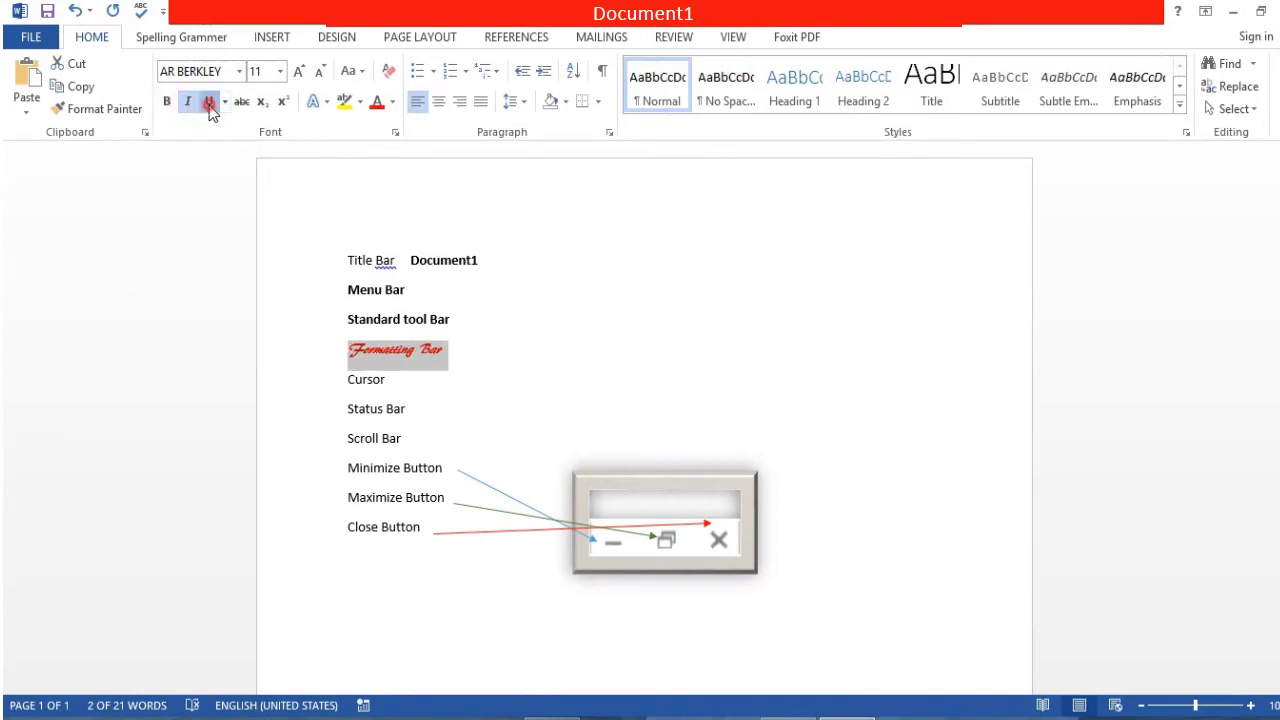
click(208, 101)
Restore Formatting Bar to black Calibri Light with italic and underline removed.
click(239, 72)
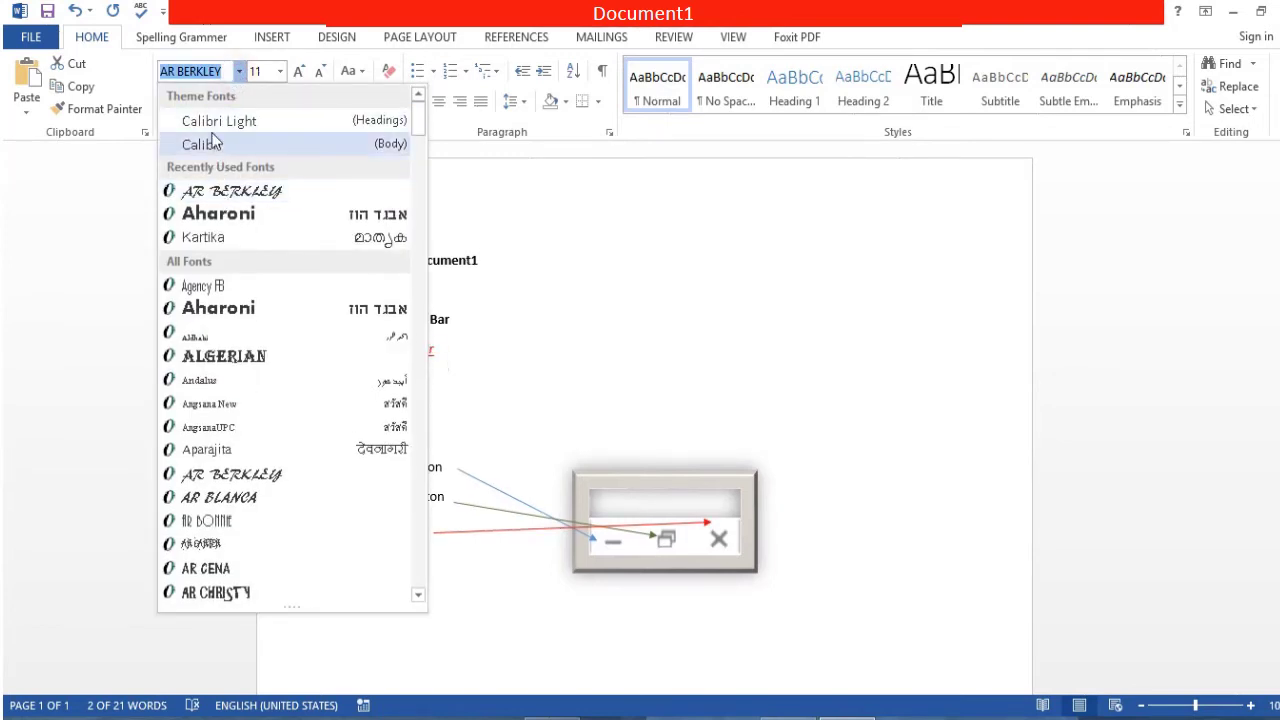
click(213, 128)
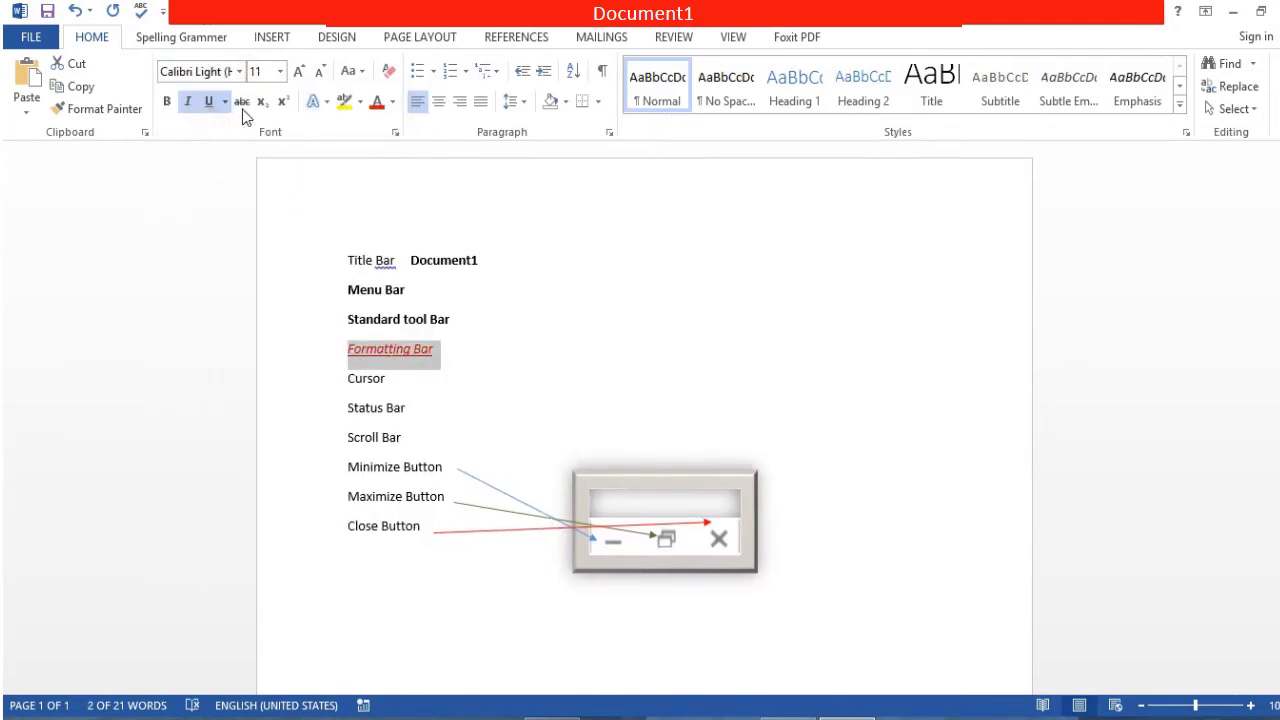
click(188, 102)
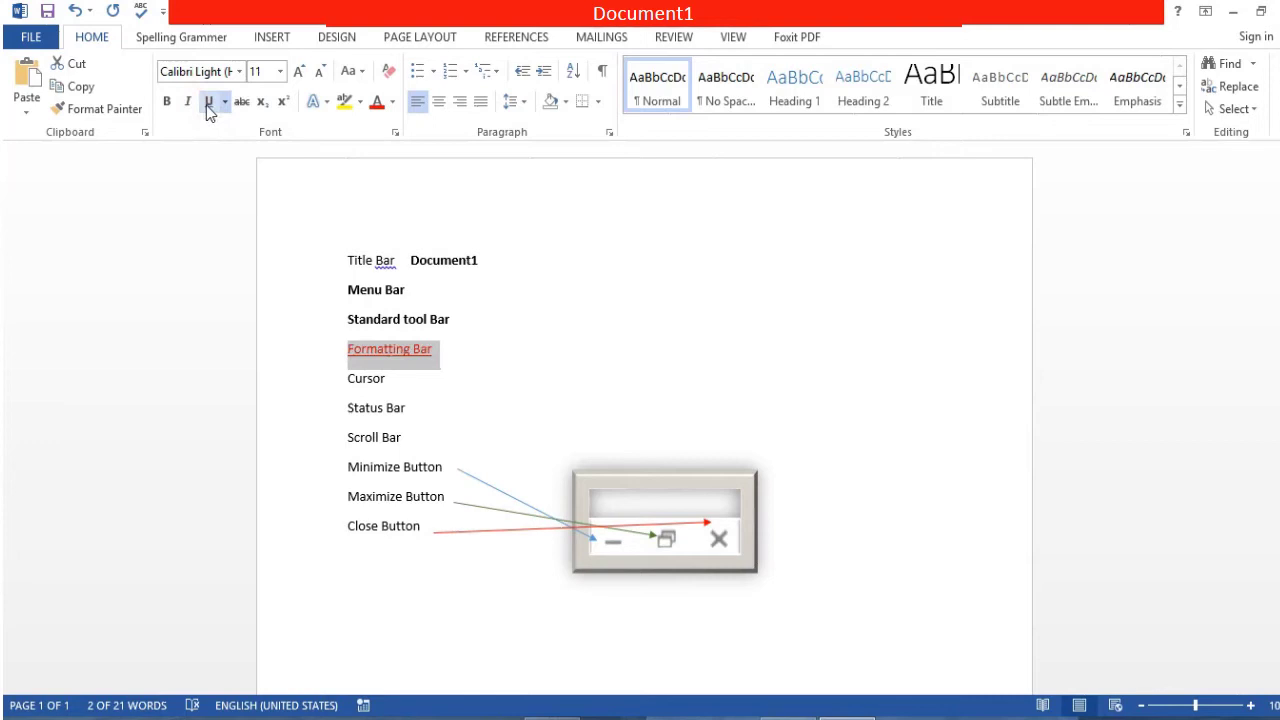
click(207, 104)
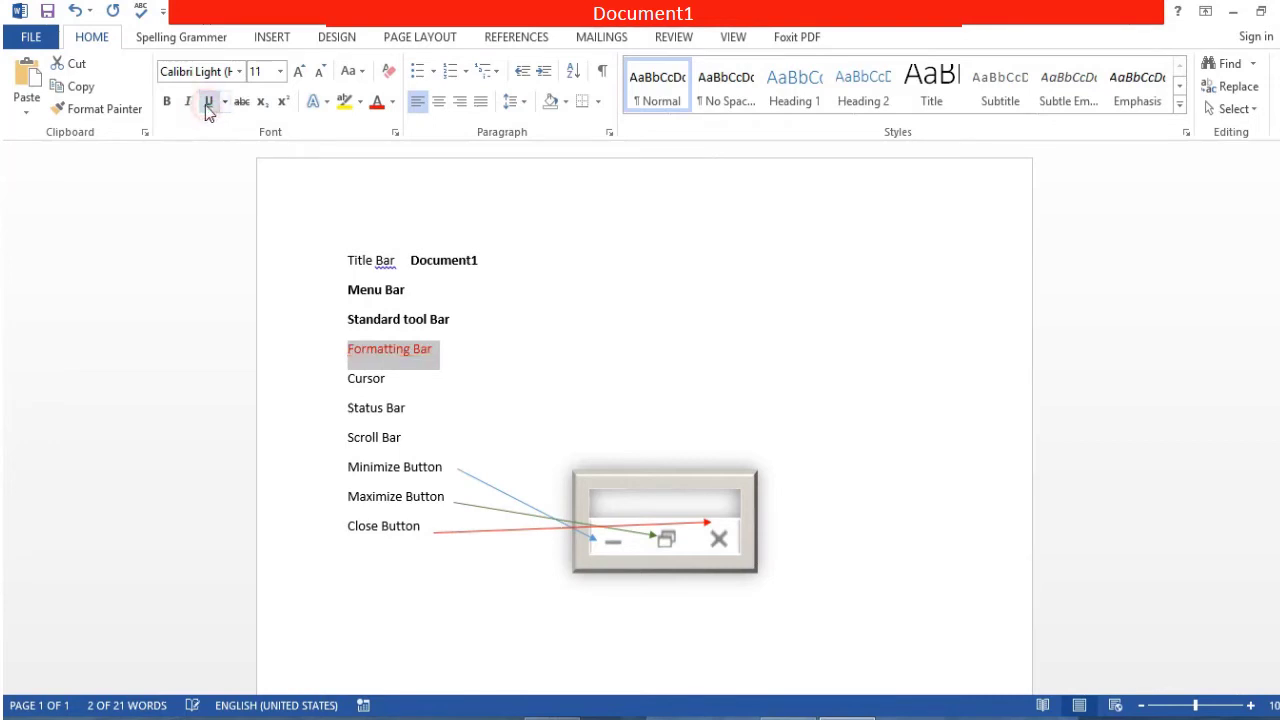
click(392, 104)
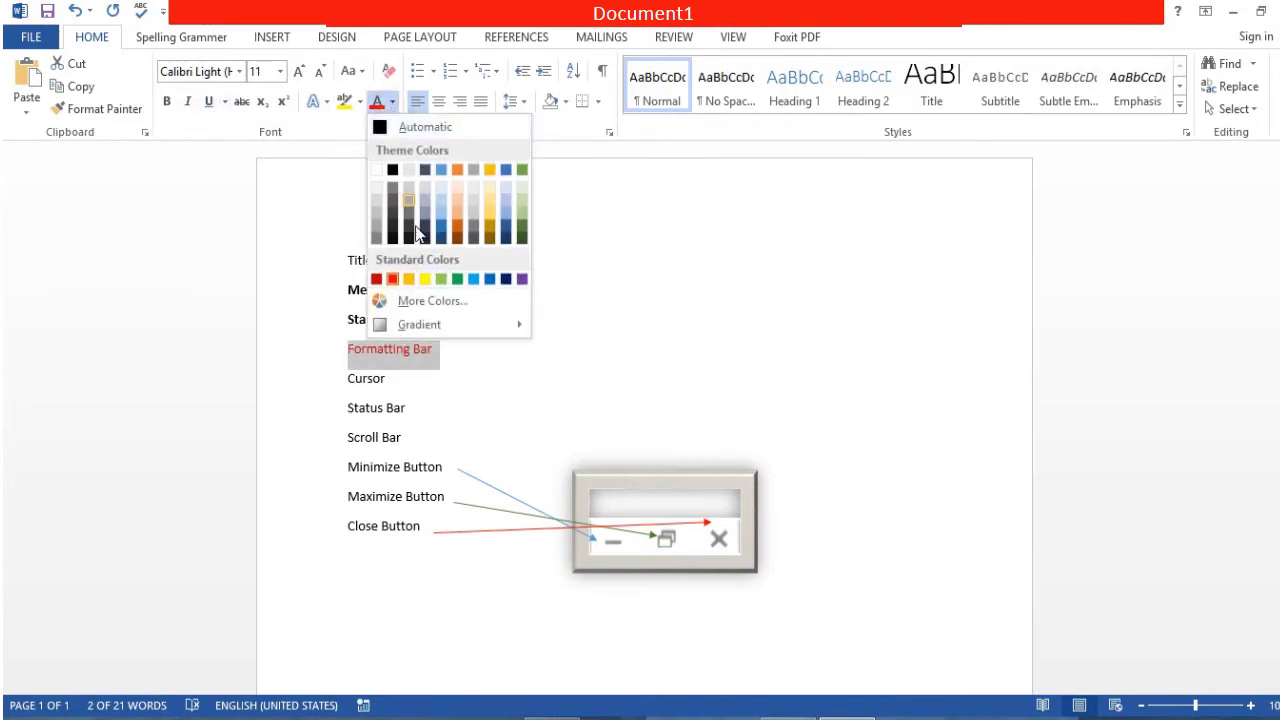
click(391, 170)
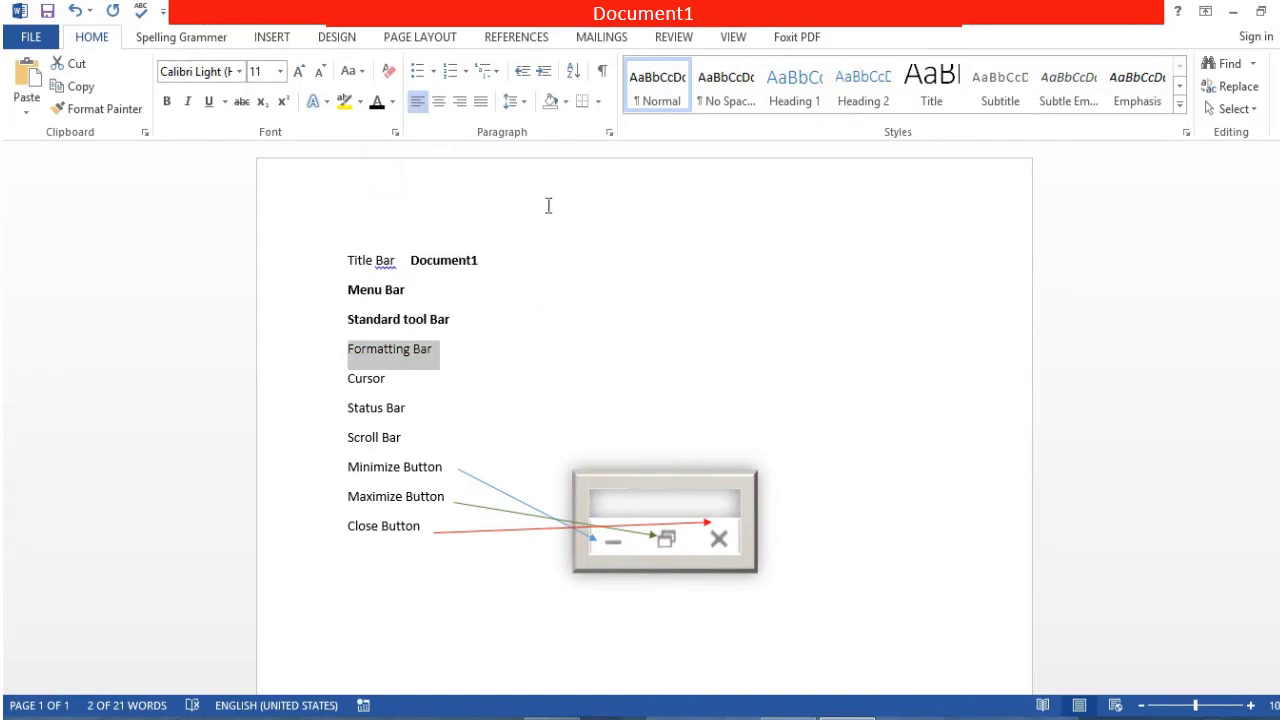
Reselect the Formatting Bar text and make it bold.
click(526, 363)
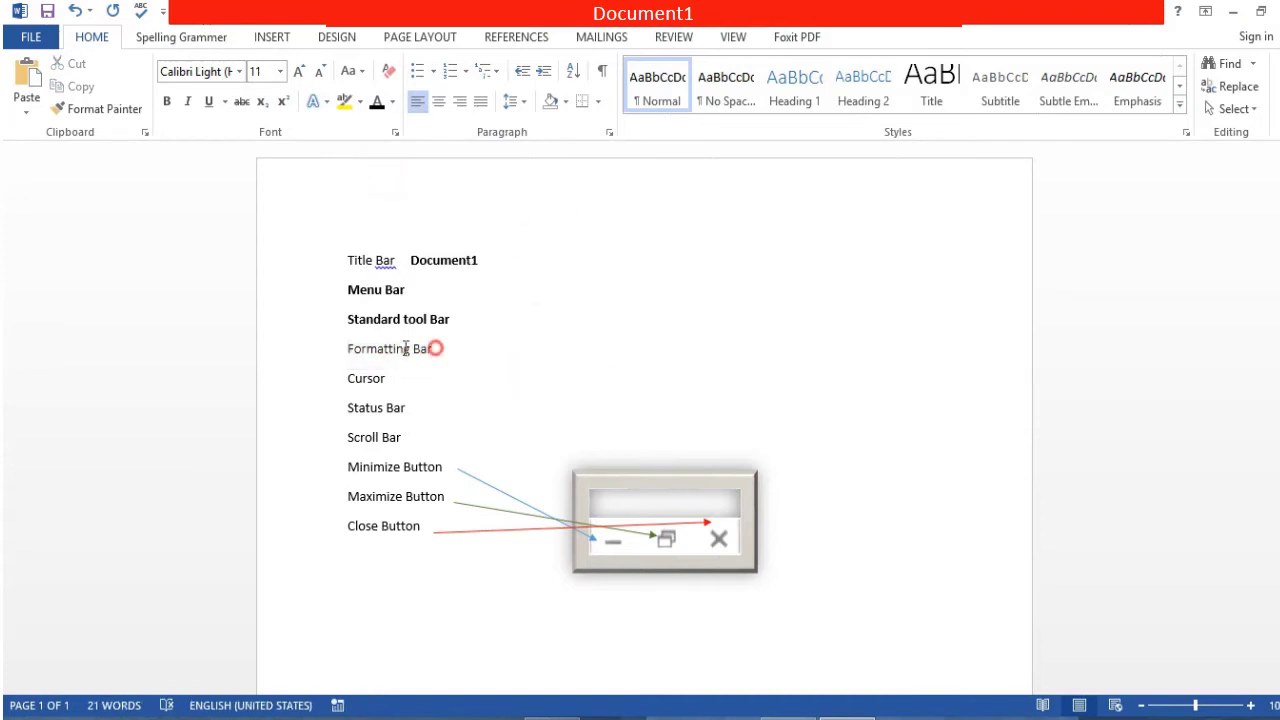
drag(436, 348, 343, 349)
click(166, 101)
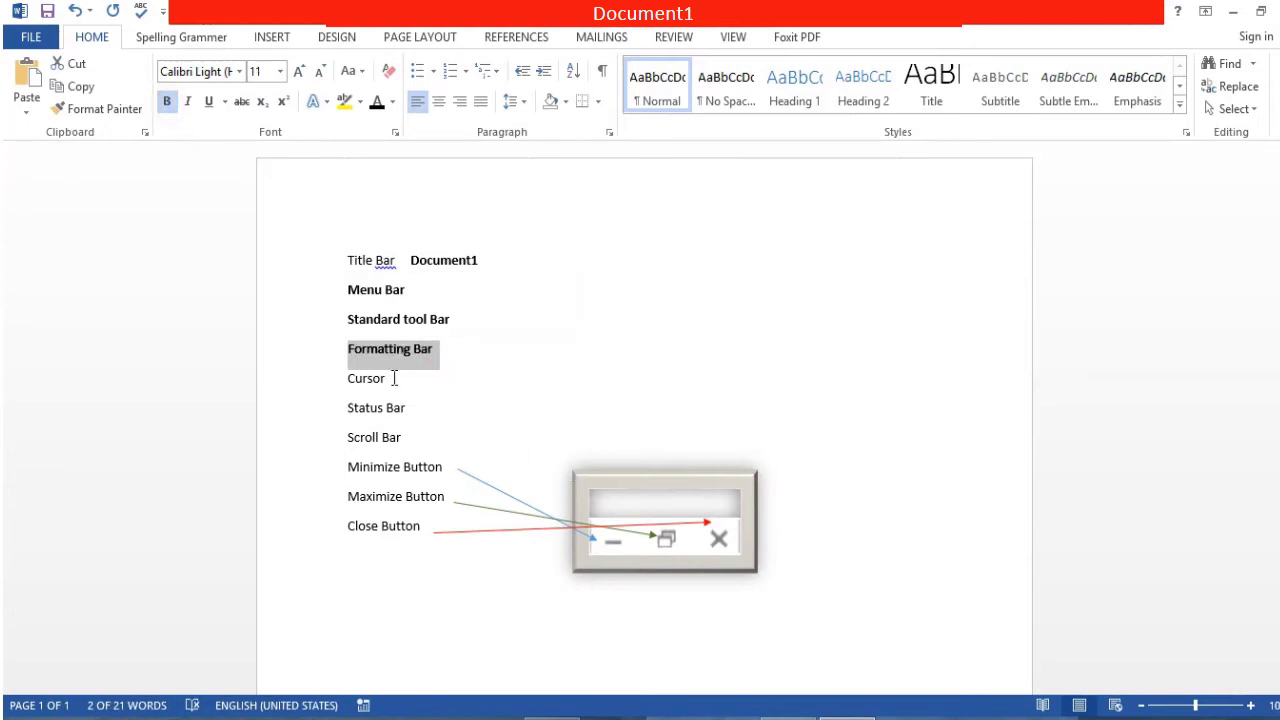
Bold the Cursor label and type the note 'type the text from the this cursor point' after it.
drag(394, 378, 344, 378)
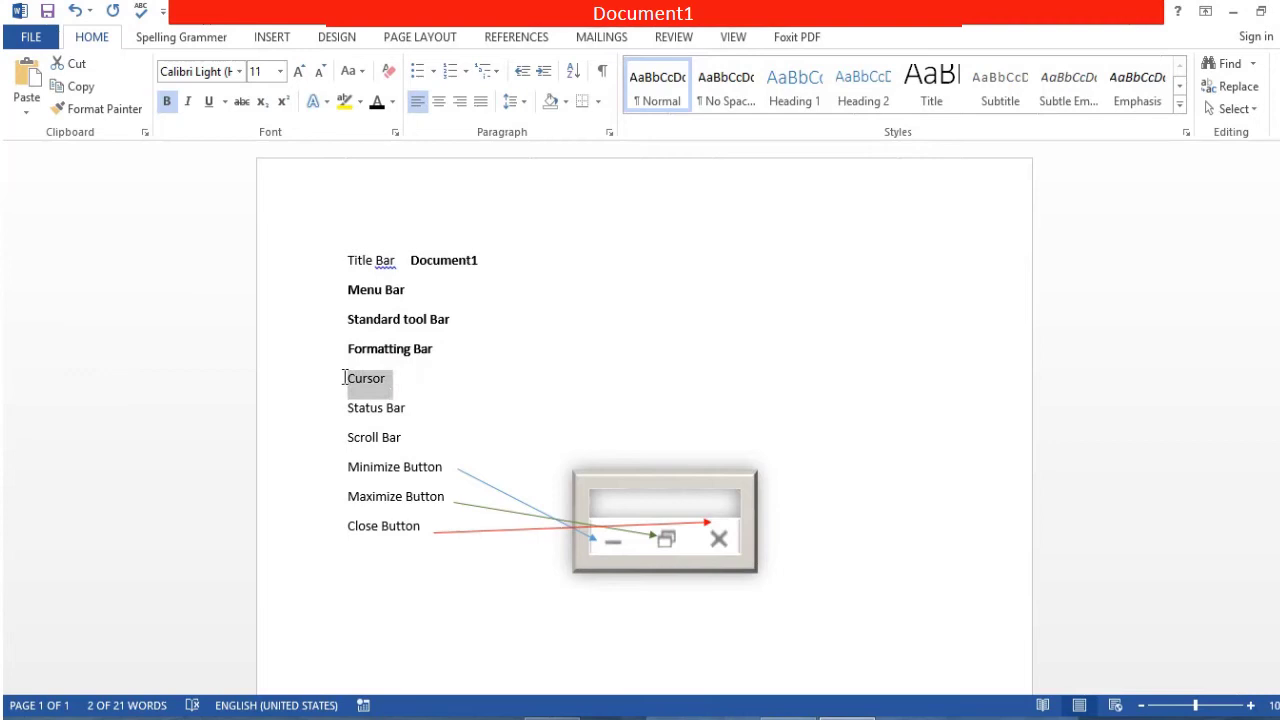
click(166, 101)
click(413, 388)
text(type the text from the this c)
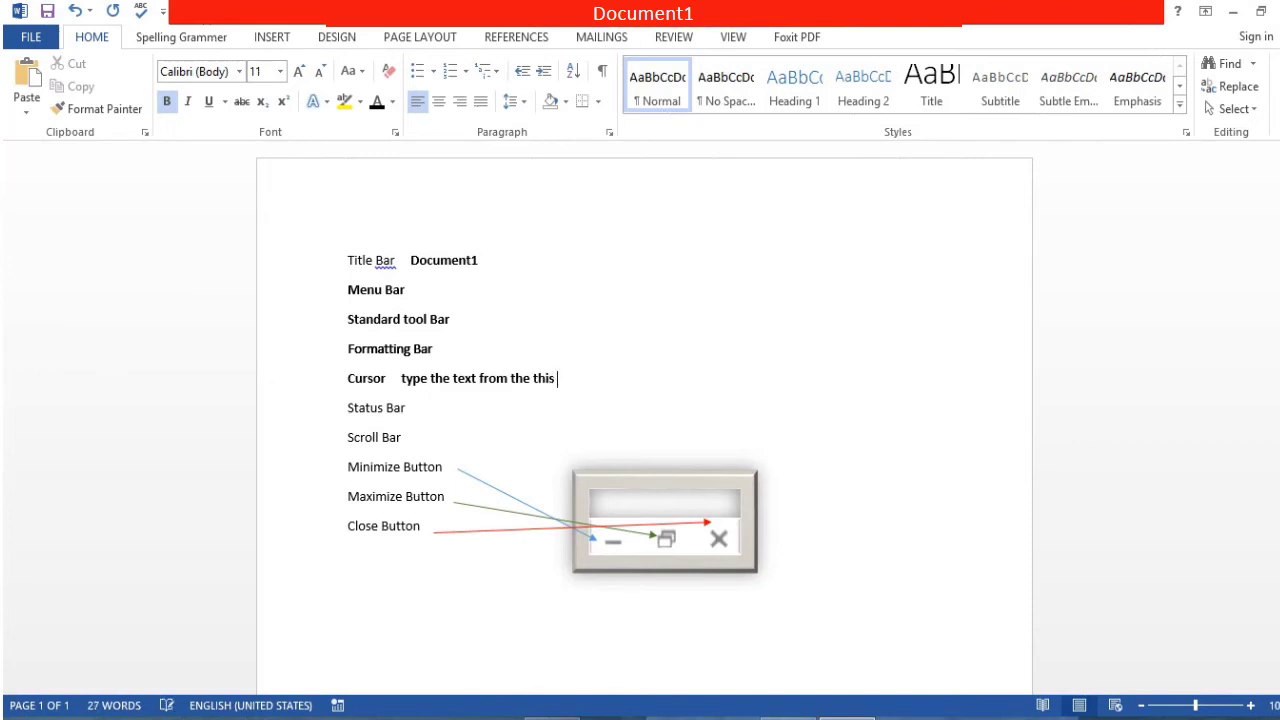
text(us)
text(rsor point)
Correct the misspelled 'cursor' in the note by deleting the stray letter.
click(578, 377)
key(BackSpace)
click(643, 377)
Bold the Status Bar label, then select the whole list of window-part labels.
drag(411, 408, 347, 408)
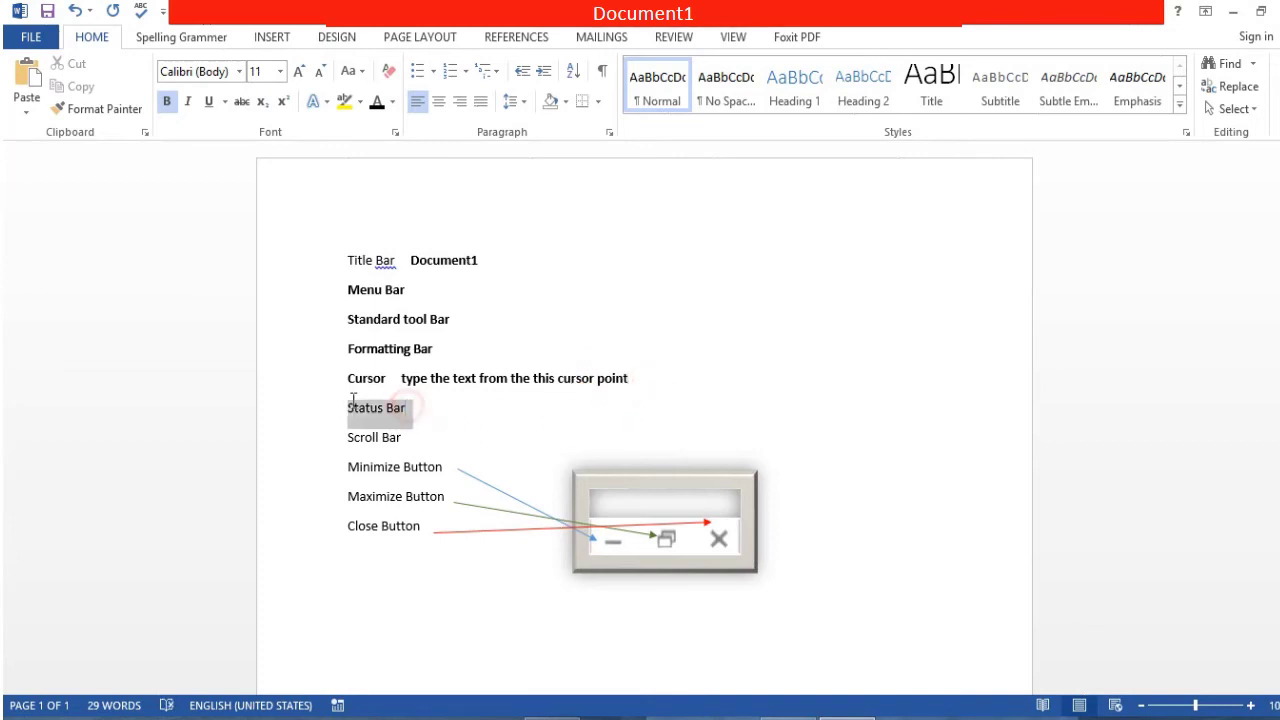
click(167, 102)
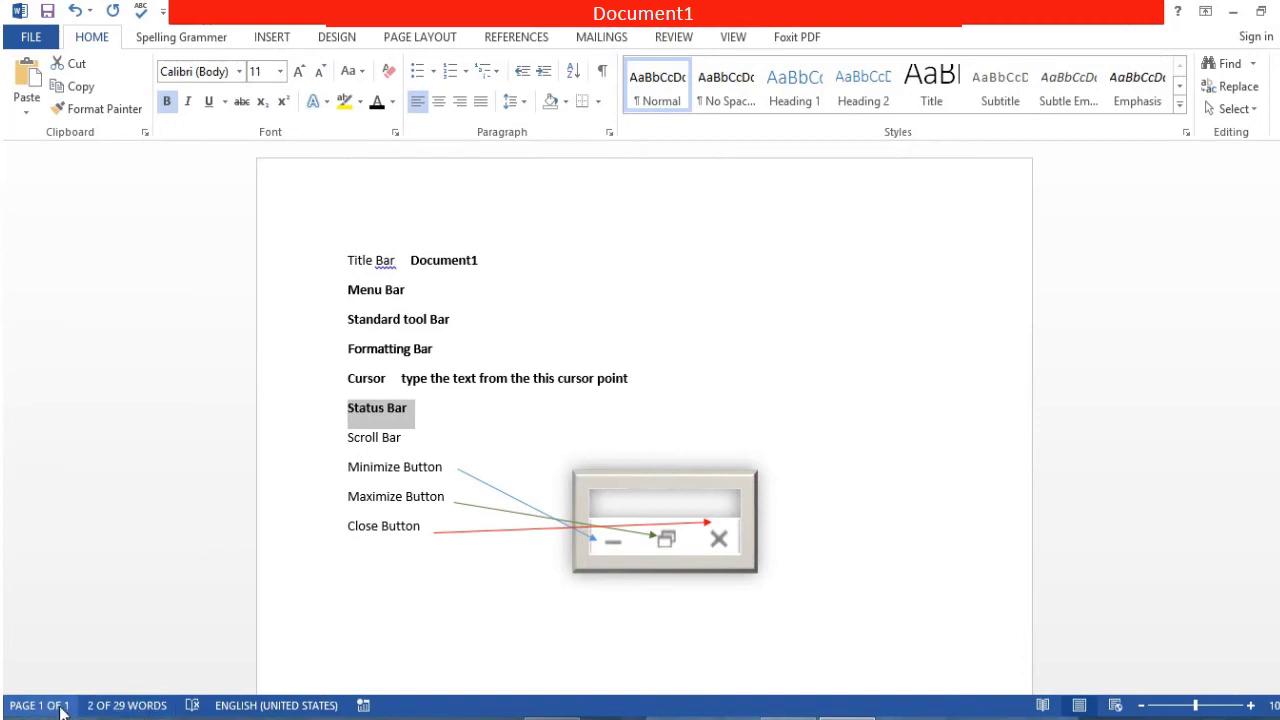
click(326, 266)
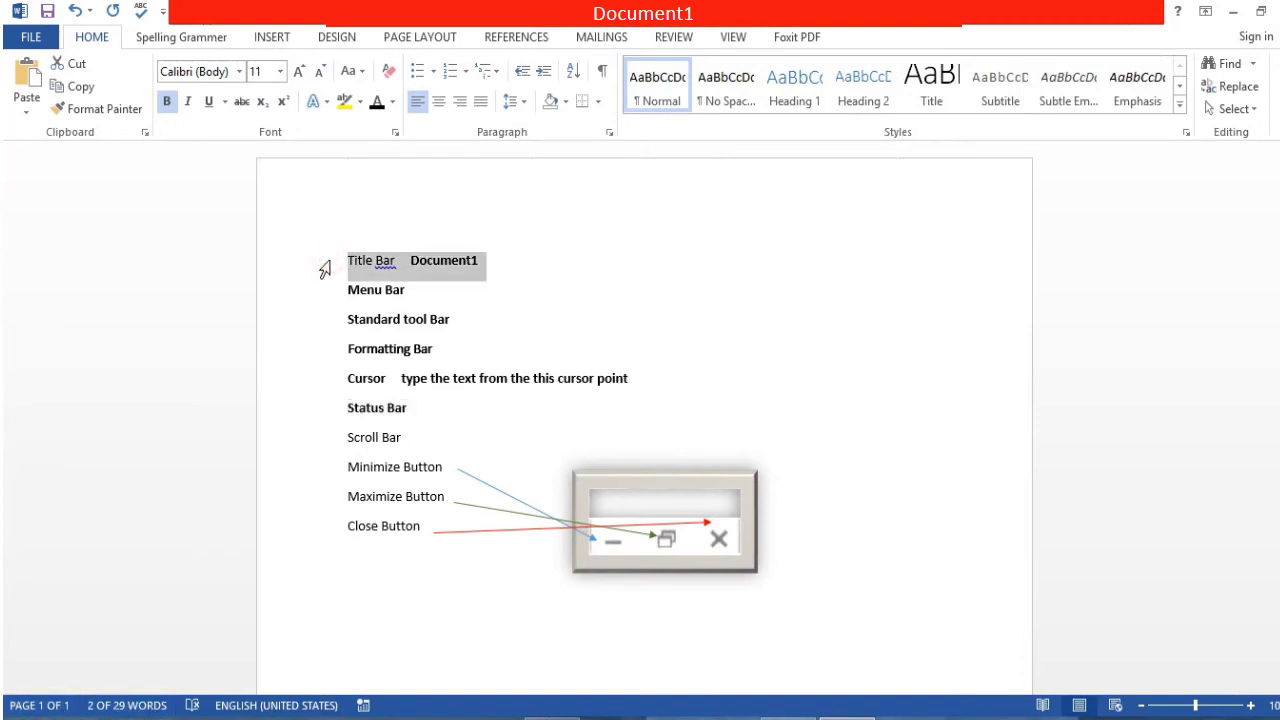
click(322, 408)
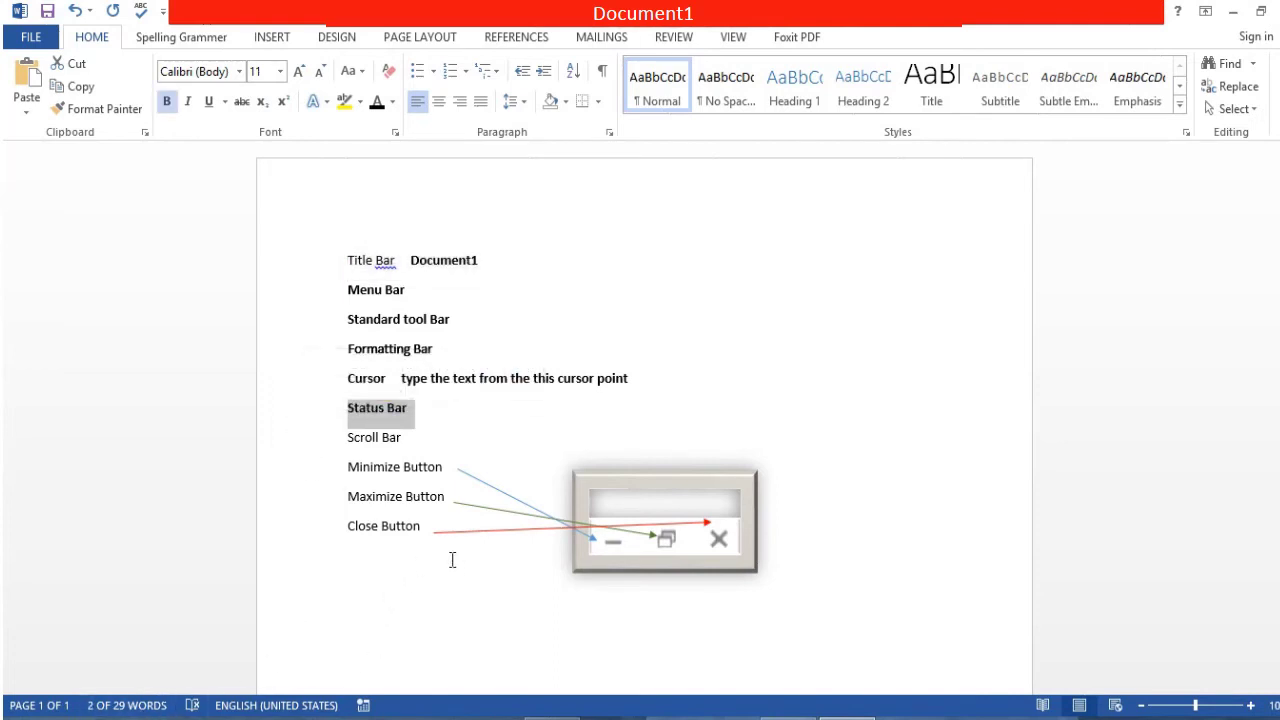
drag(452, 560, 271, 214)
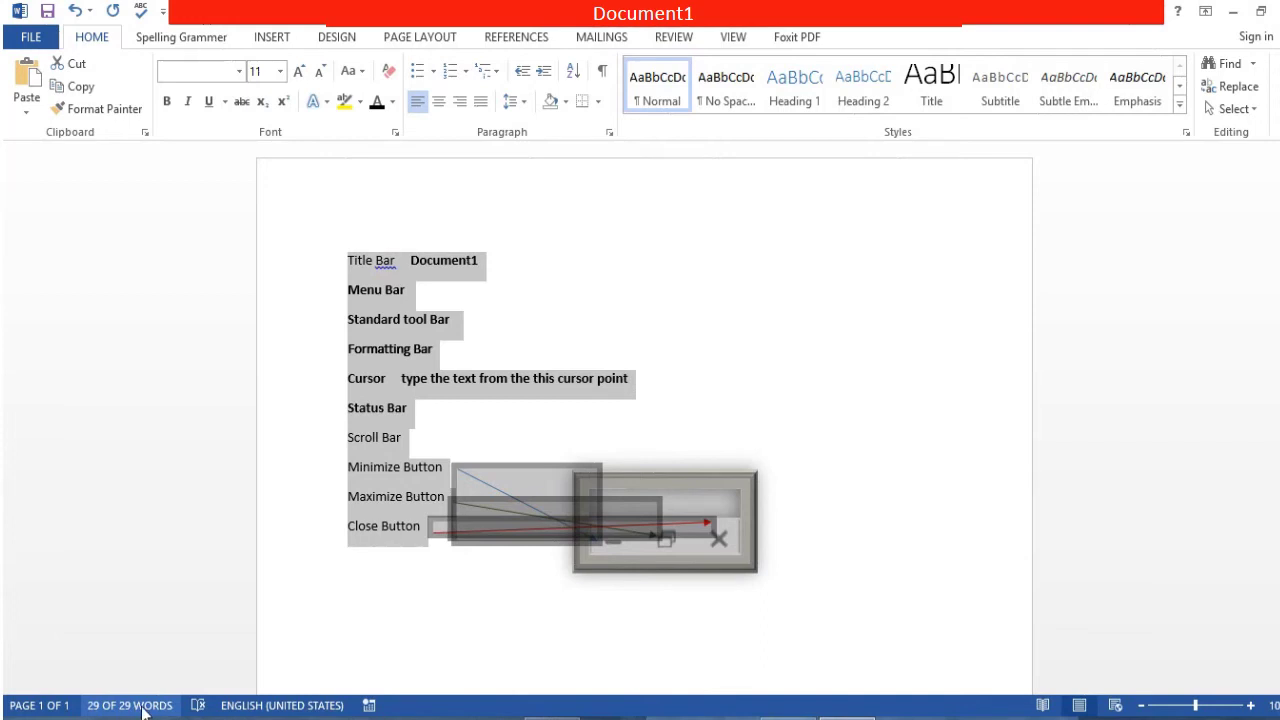
click(436, 578)
triple_click(409, 433)
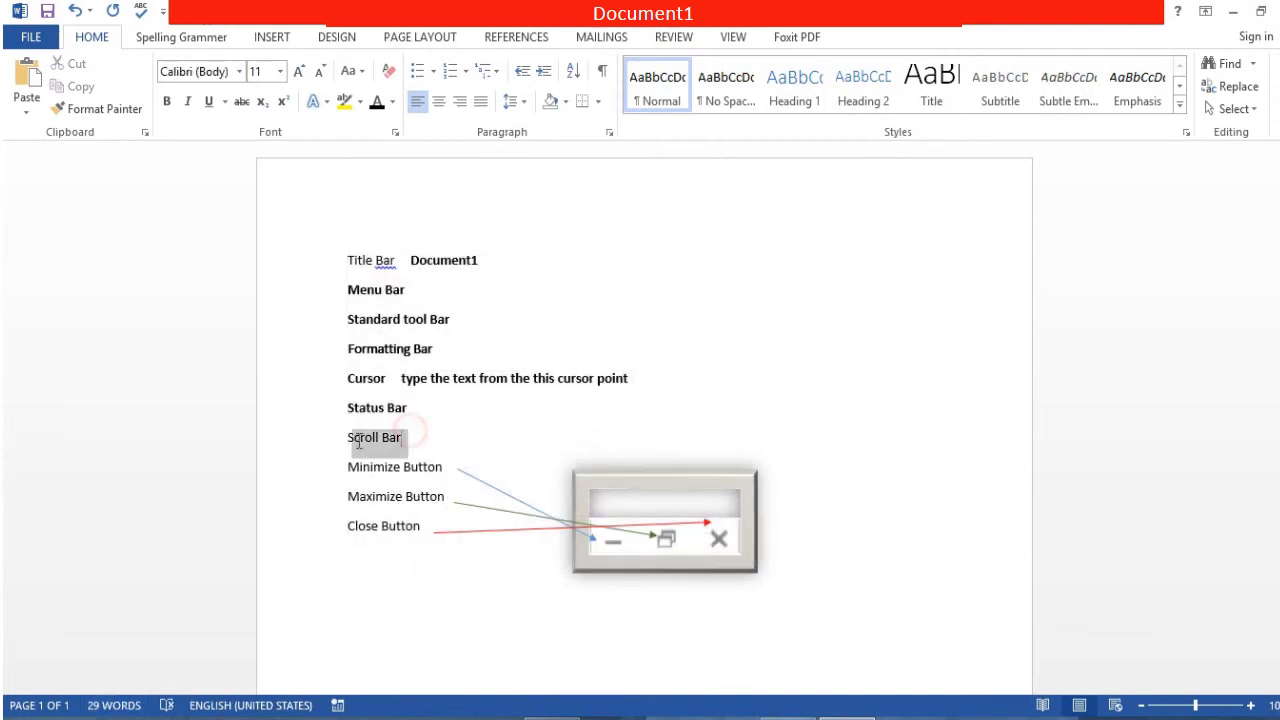
click(167, 101)
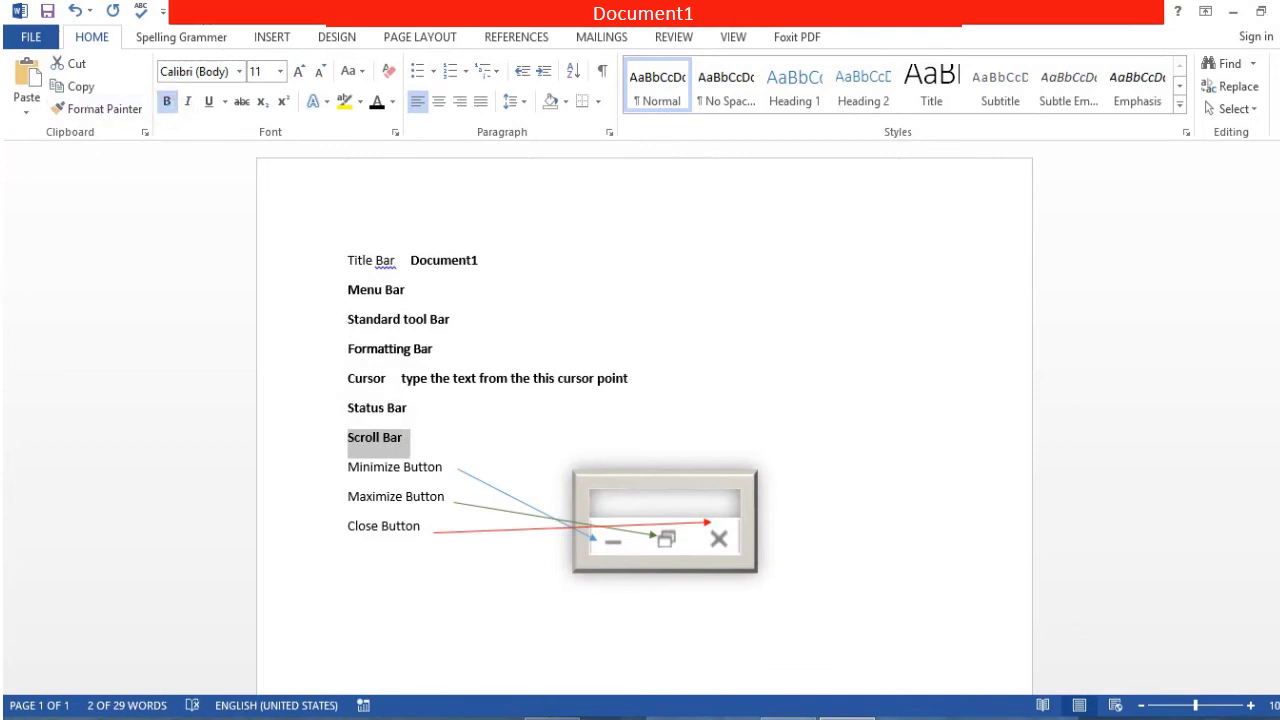
scroll(644, 420, down, 2)
scroll(644, 420, down, 3)
scroll(644, 420, up, 3)
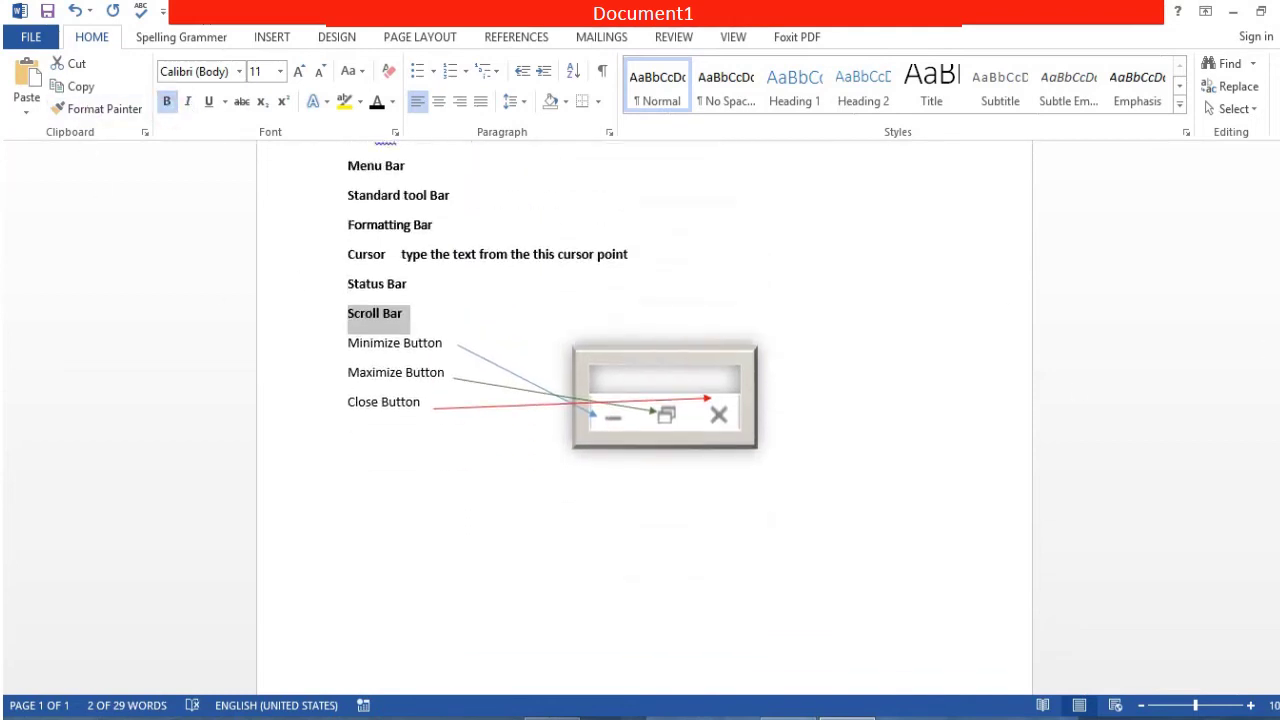
scroll(644, 420, up, 2)
scroll(644, 420, down, 6)
scroll(644, 420, up, 3)
scroll(644, 420, up, 4)
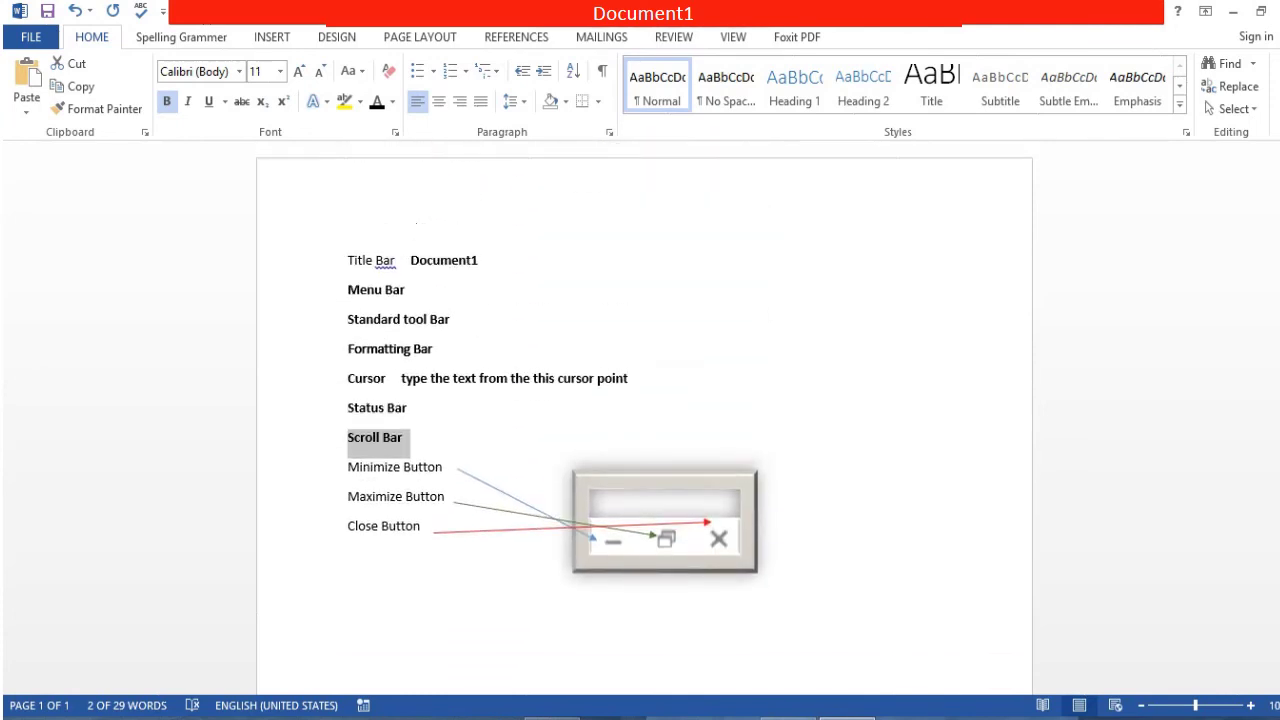
scroll(644, 420, down, 2)
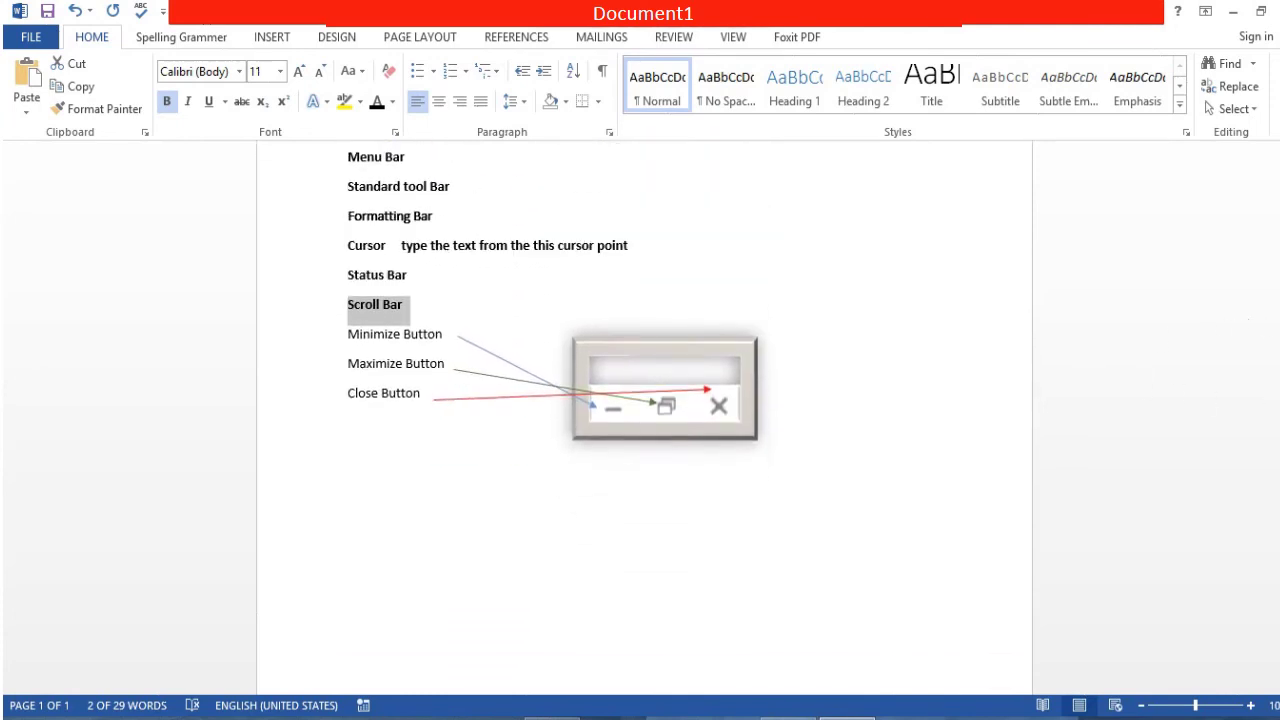
scroll(644, 420, up, 3)
scroll(644, 420, down, 5)
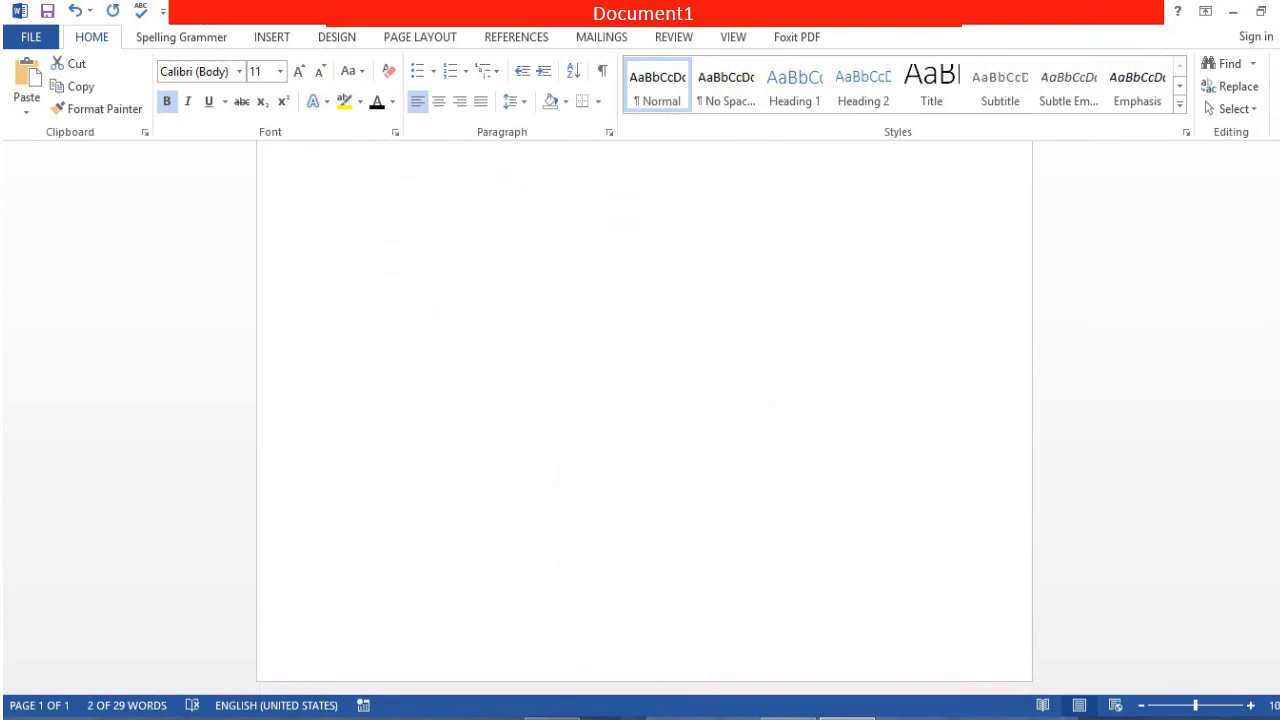
scroll(644, 420, up, 5)
scroll(1275, 336, down, 4)
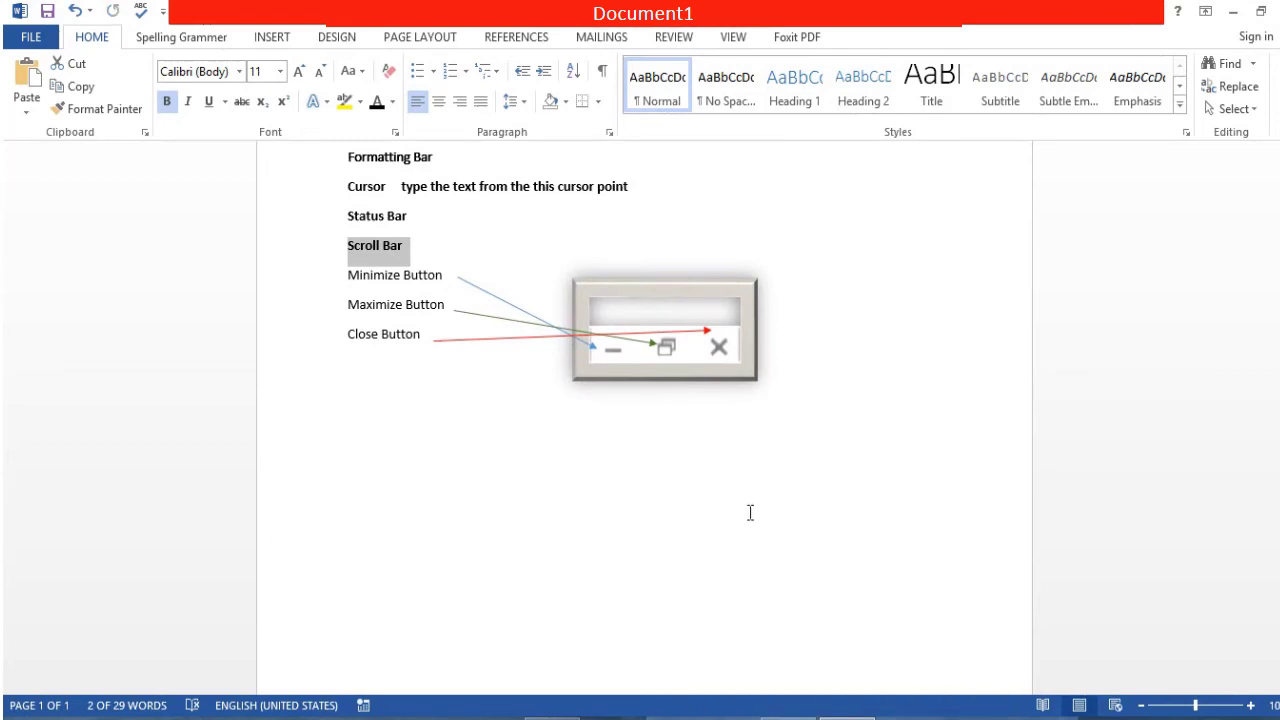
ctrl+scroll(750, 512, up, 3)
ctrl+scroll(760, 518, up, 3)
ctrl+scroll(762, 521, up, 4)
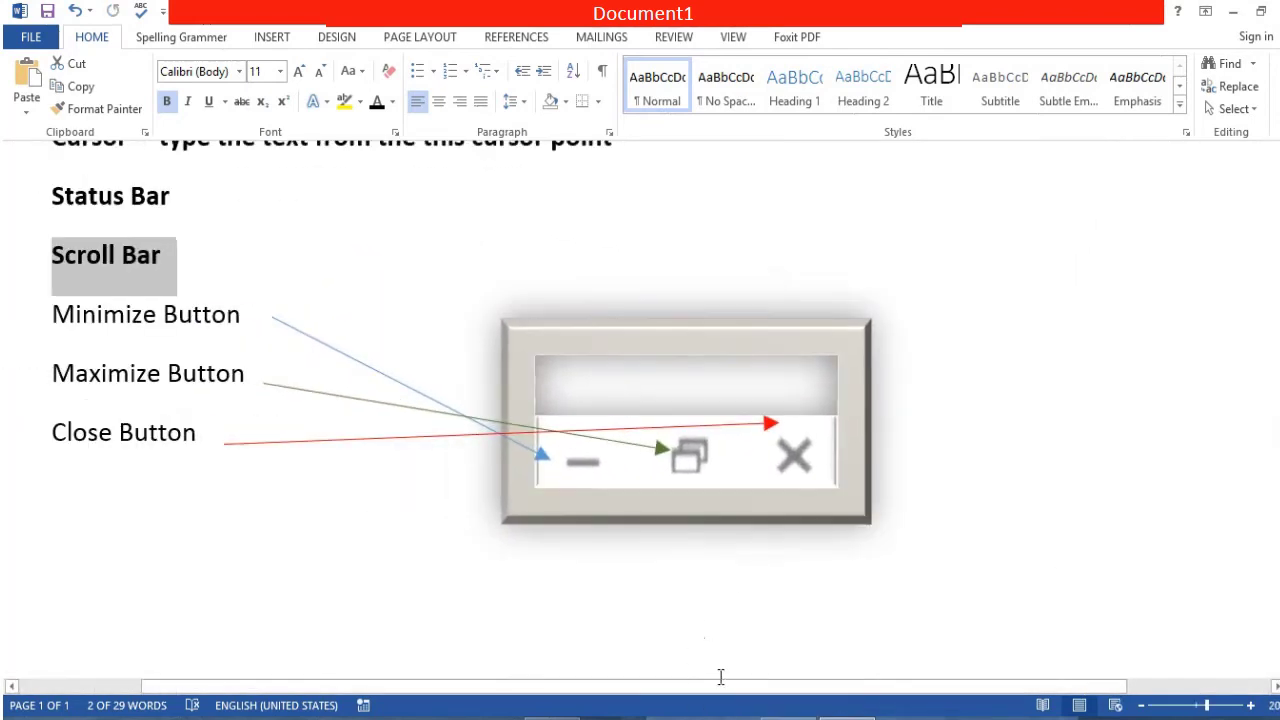
mouse_move(285, 692)
mouse_down()
mouse_move(450, 692)
mouse_move(146, 692)
mouse_move(465, 695)
mouse_up()
ctrl+scroll(537, 631, down, 2)
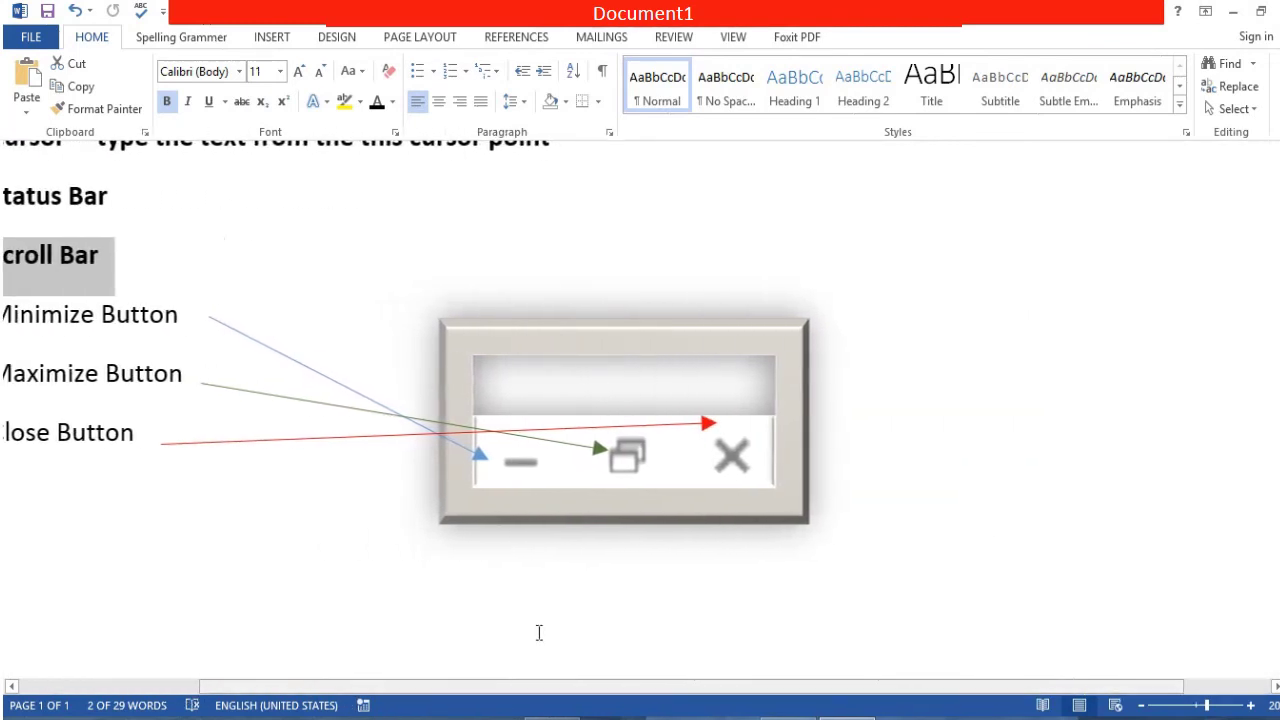
ctrl+scroll(626, 583, down, 1)
ctrl+scroll(626, 581, down, 1)
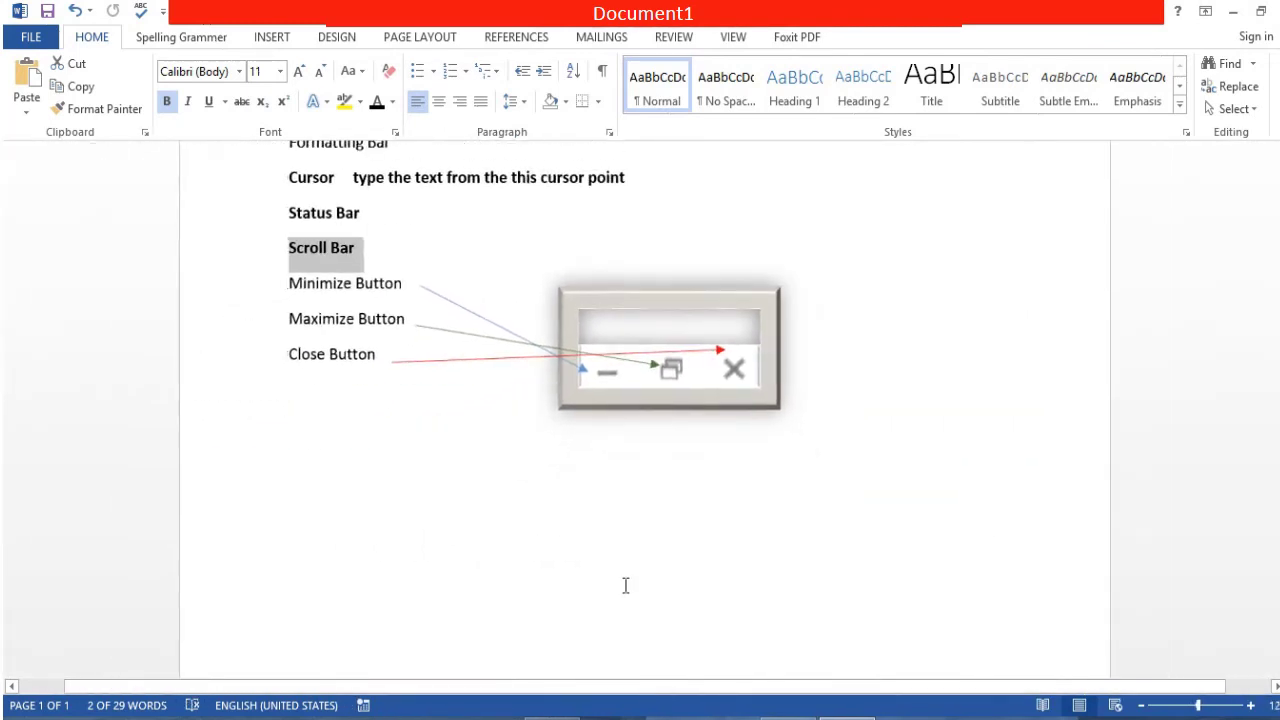
ctrl+scroll(623, 585, down, 1)
ctrl+scroll(623, 585, down, 2)
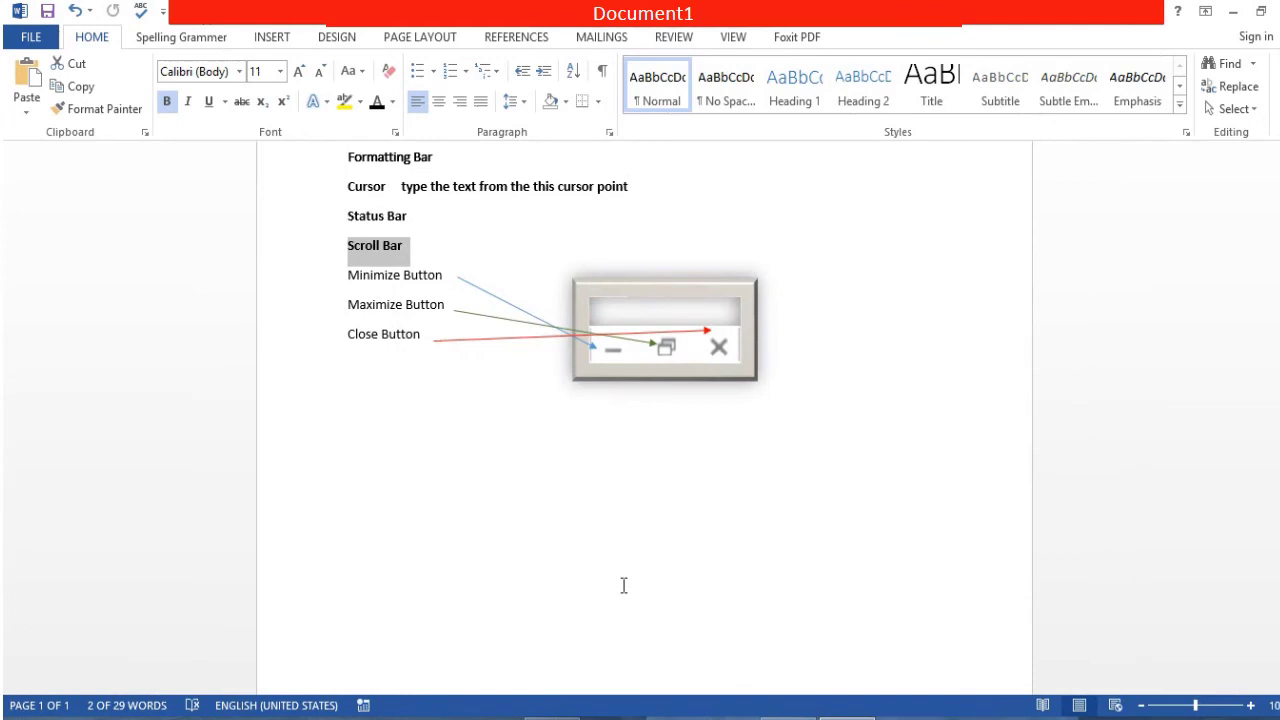
scroll(623, 585, up, 3)
Select the entire Minimize Button line and apply Bold to it.
click(421, 560)
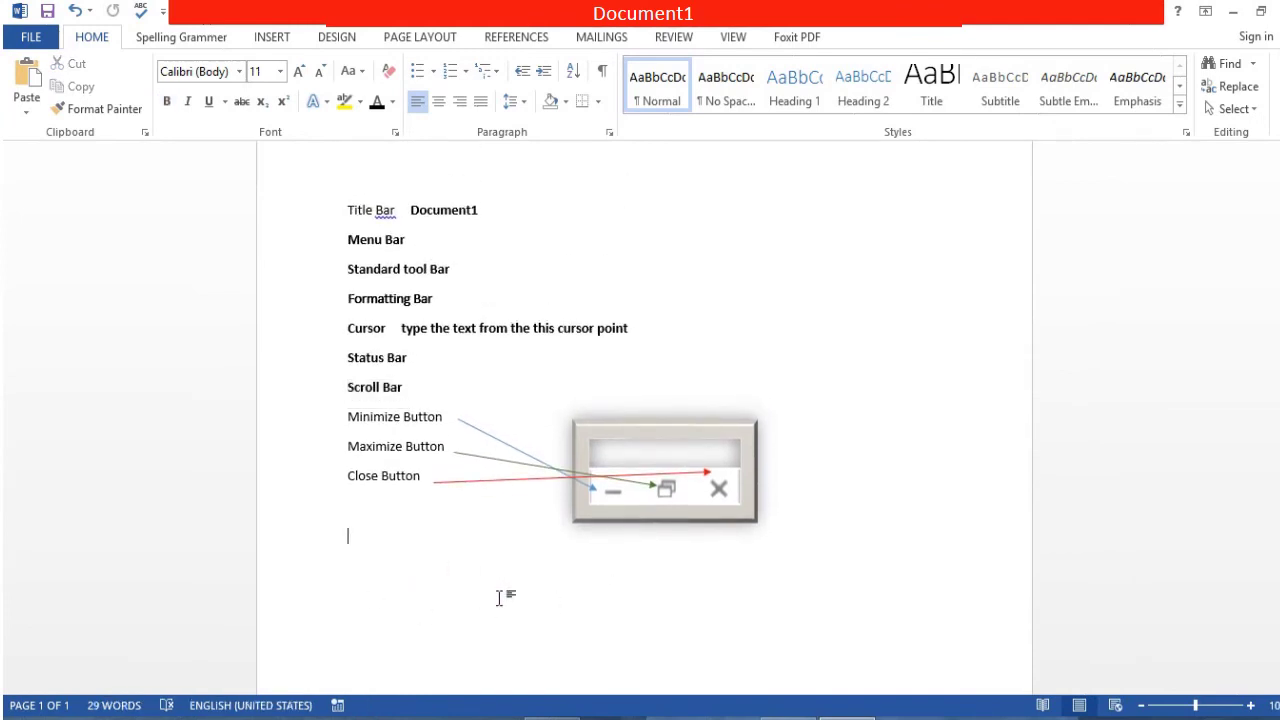
drag(346, 416, 441, 410)
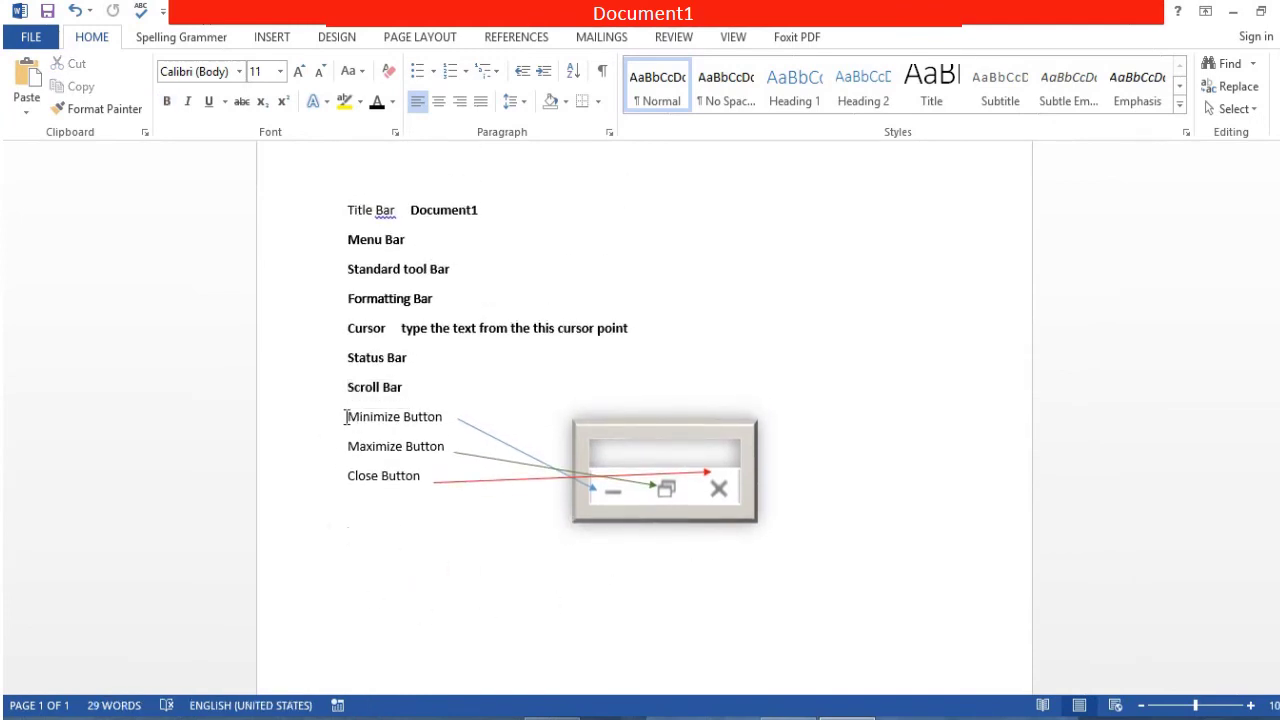
key(Left)
triple_click(441, 410)
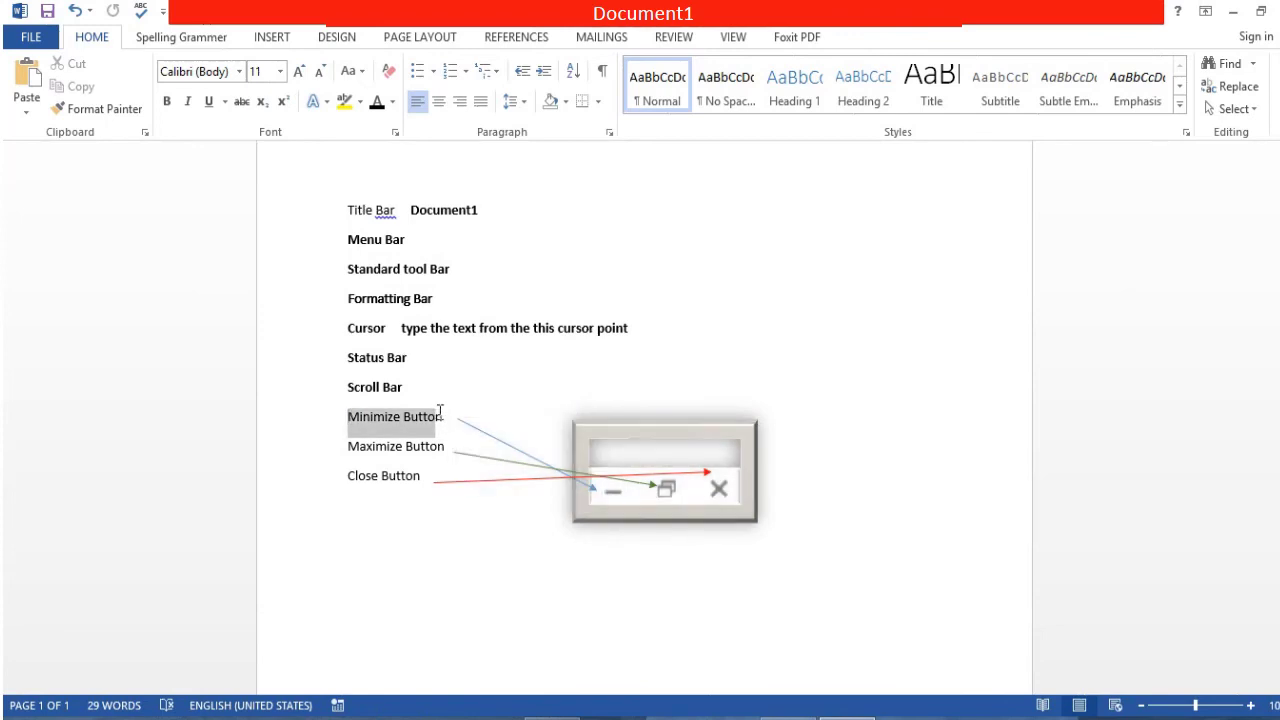
click(166, 101)
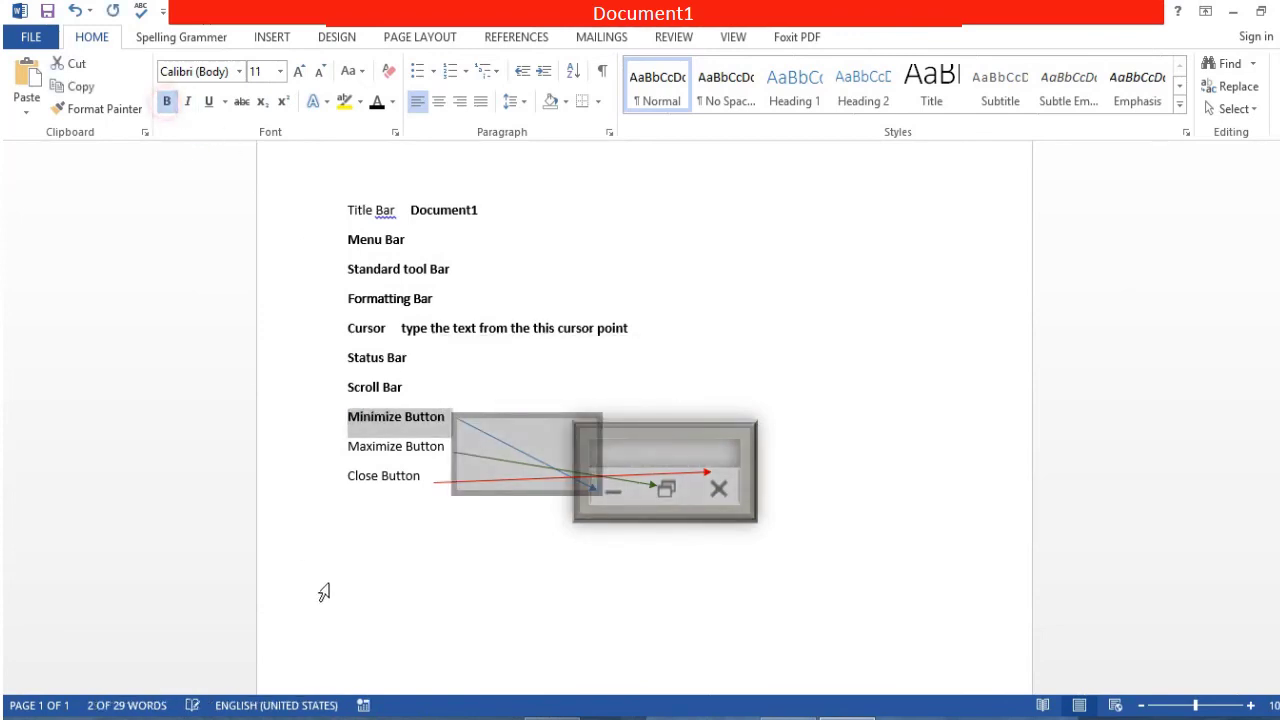
click(350, 598)
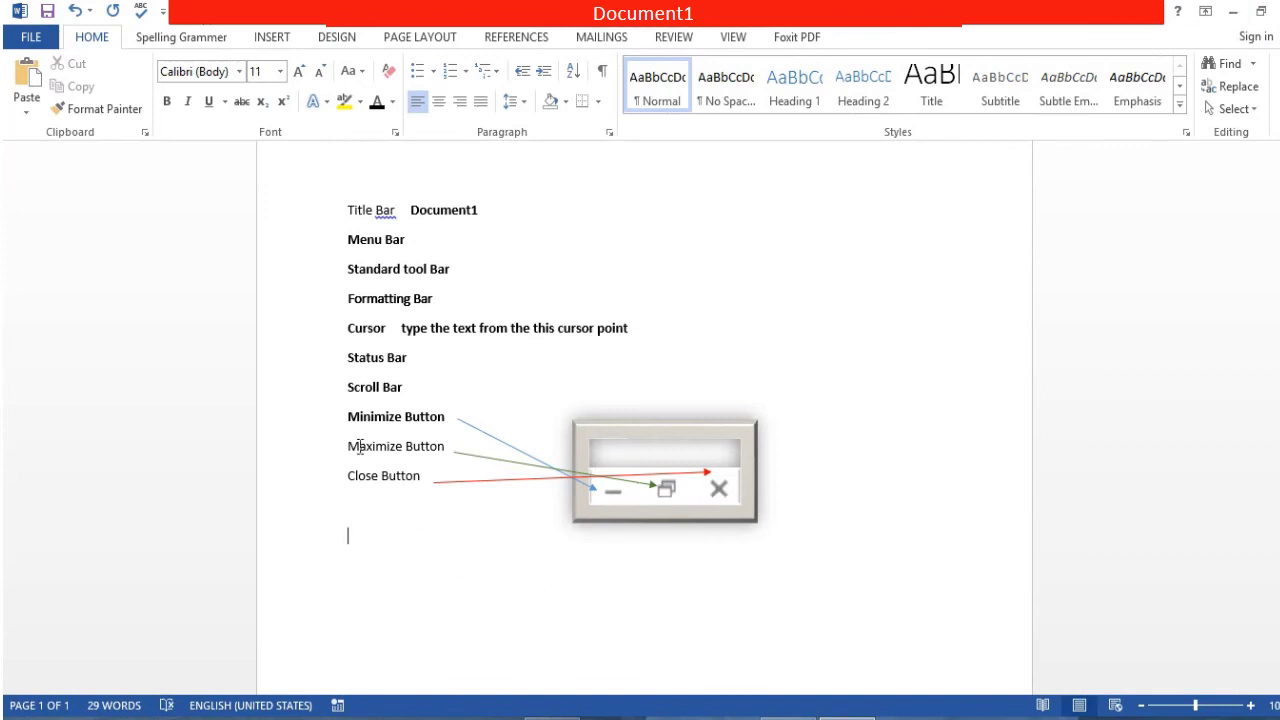
Apply Bold to the 'Maximize Button' text and deselect it.
drag(348, 445, 430, 440)
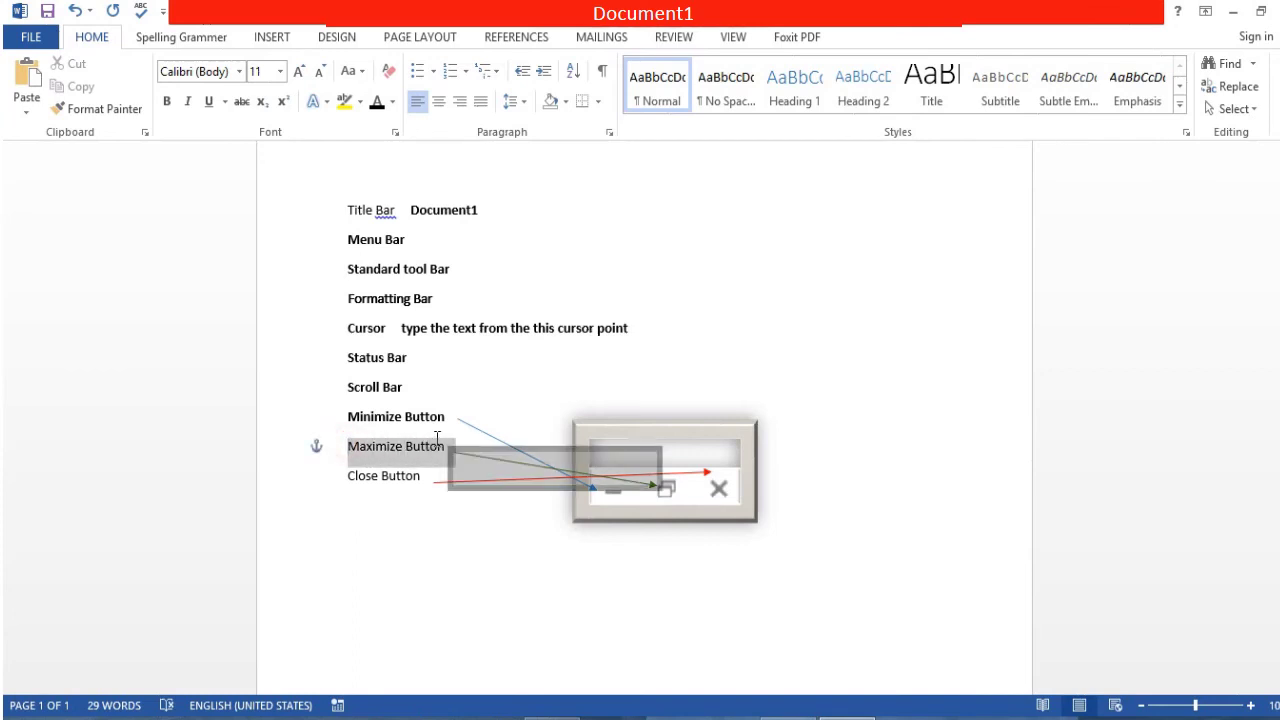
click(166, 101)
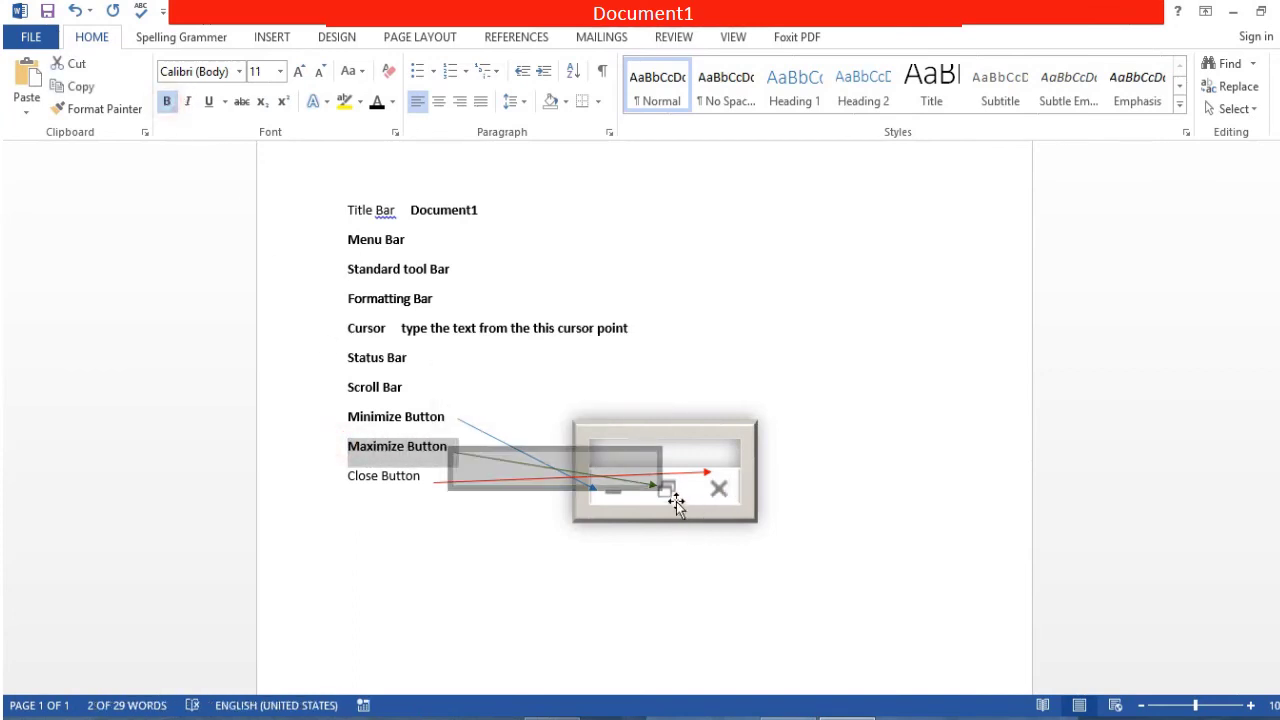
click(681, 599)
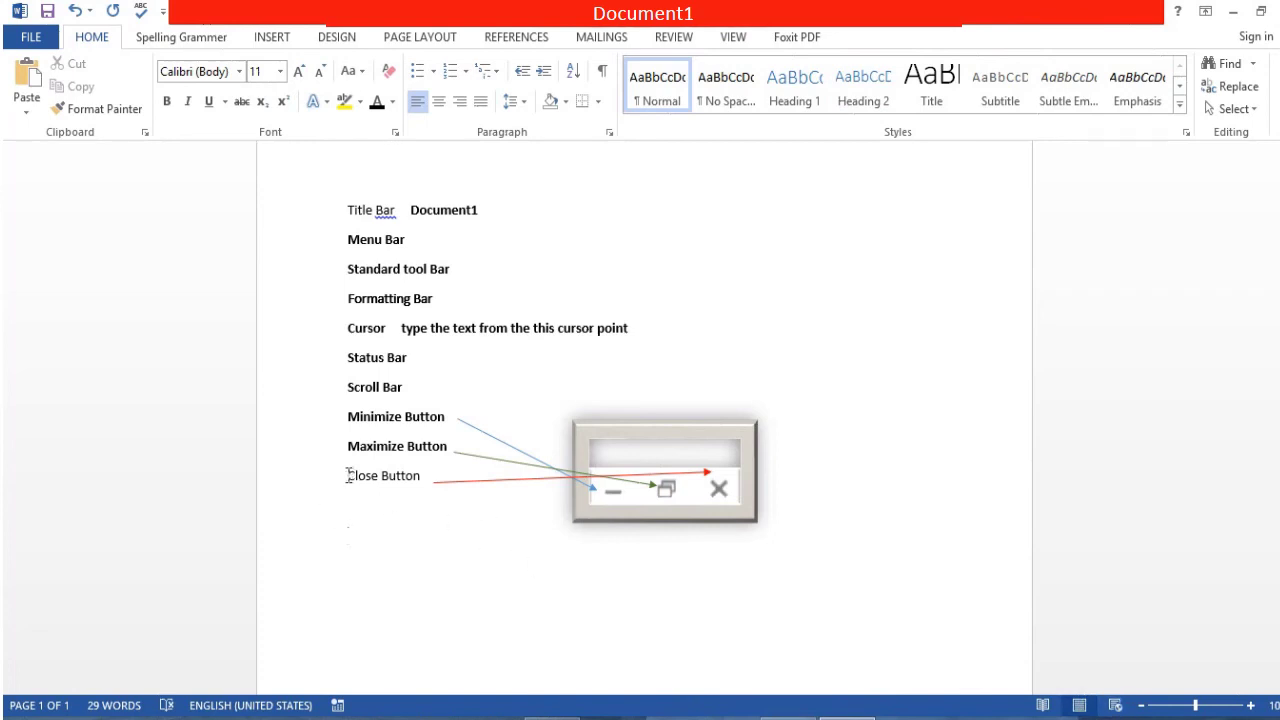
Select the full Close Button line and apply Bold, then deselect.
drag(347, 475, 407, 474)
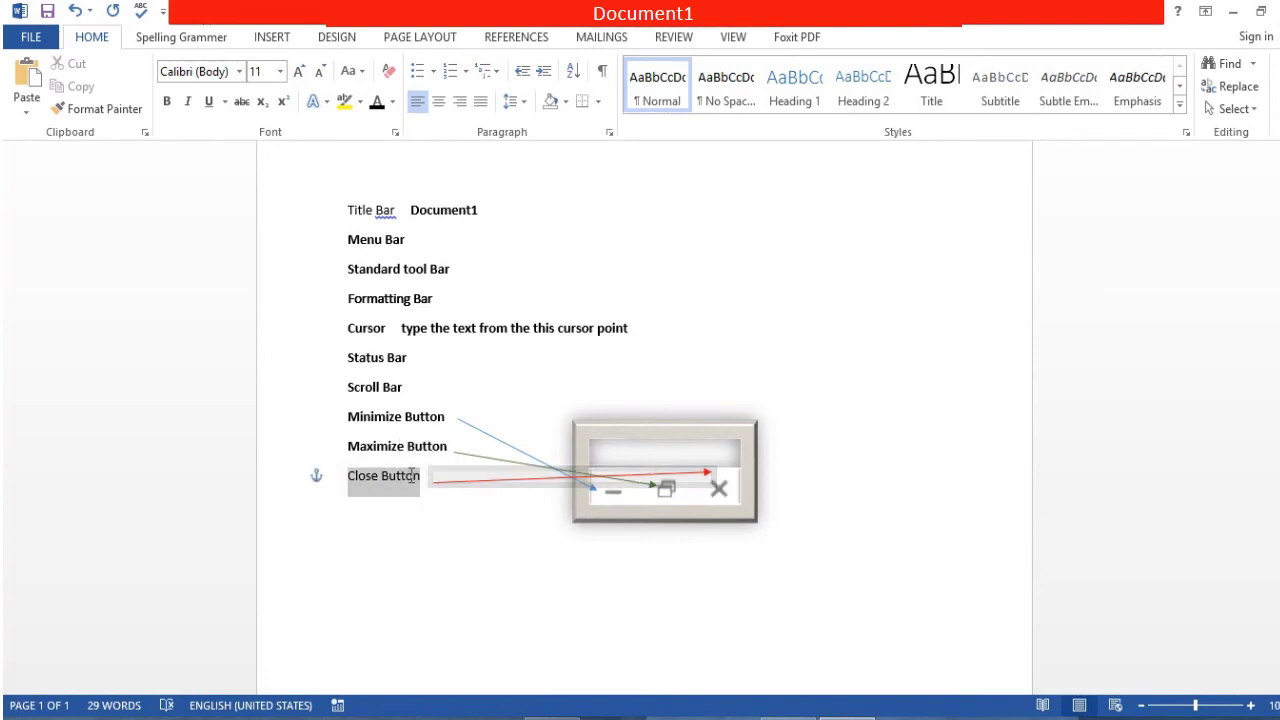
click(318, 476)
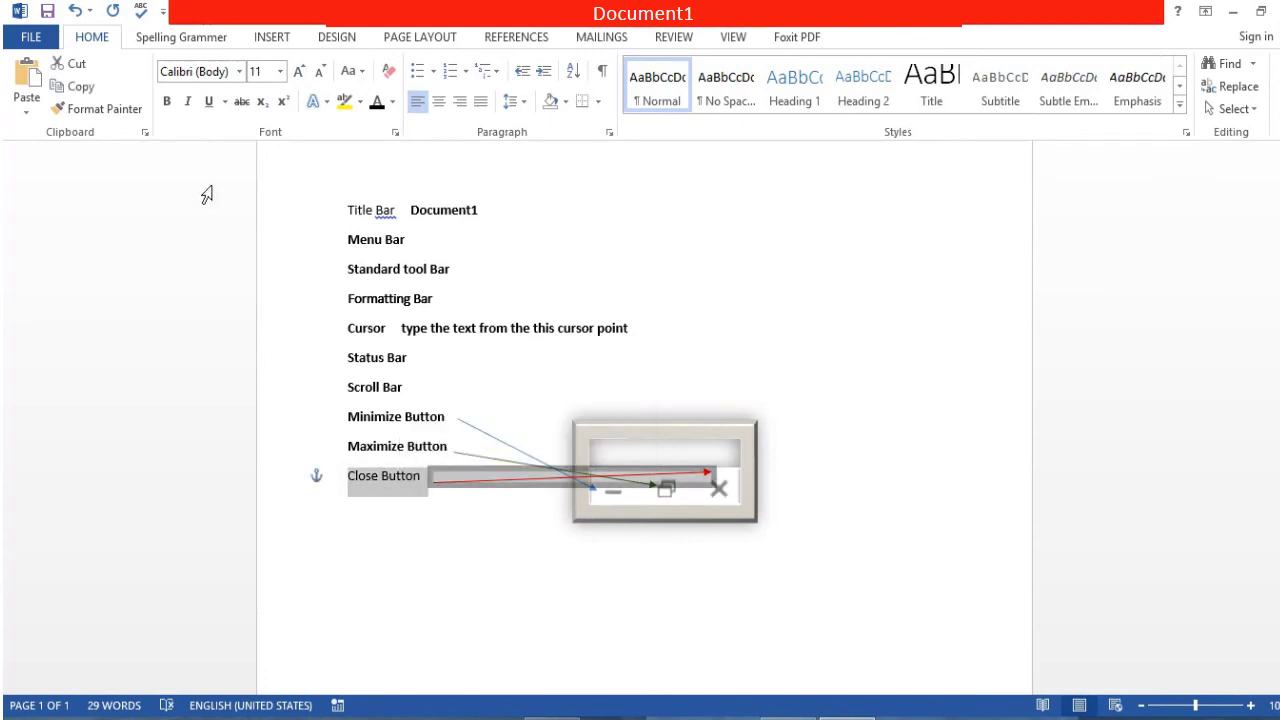
click(167, 101)
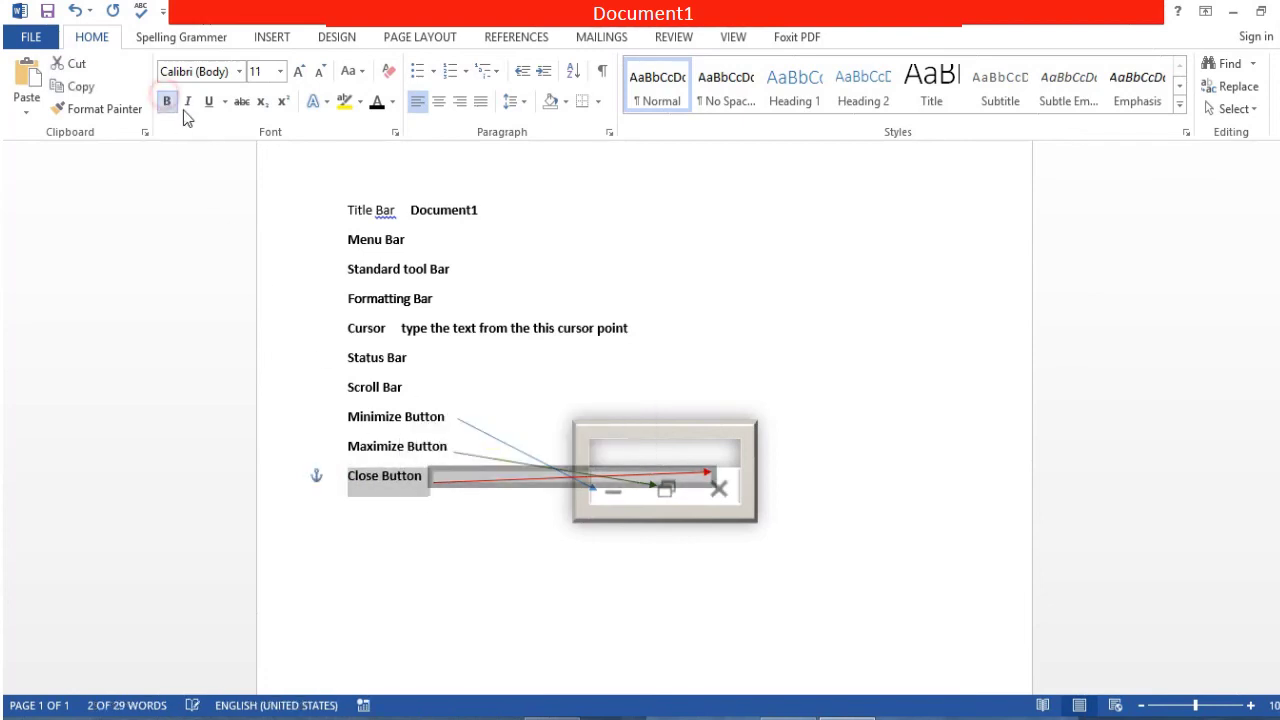
click(717, 557)
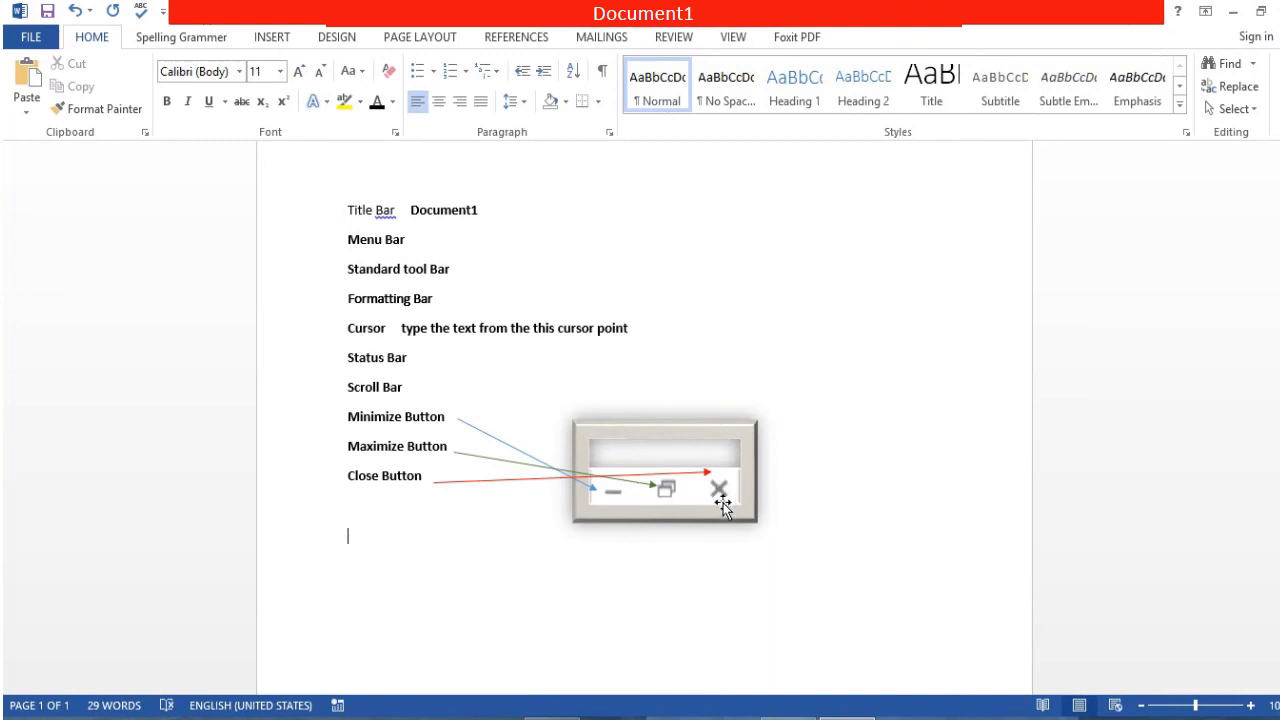
click(823, 541)
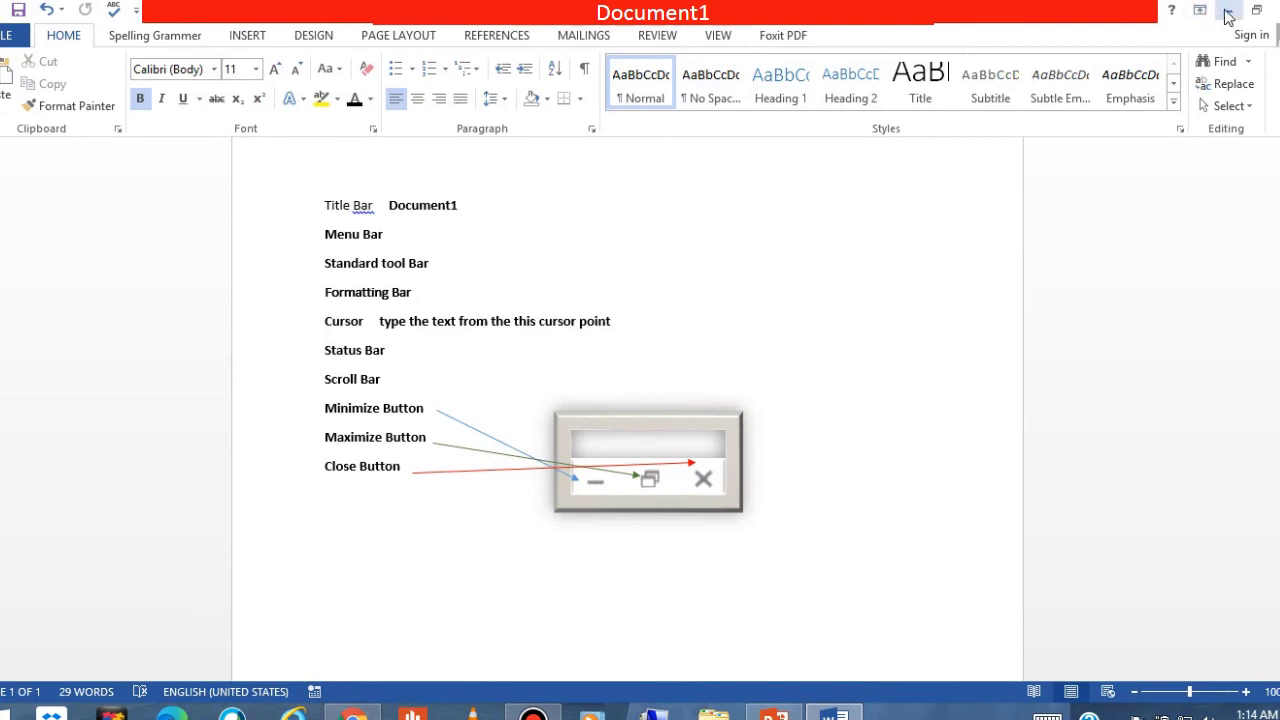
Minimise the Word window to the taskbar, bring it back, restore it down, then maximise it.
click(1228, 12)
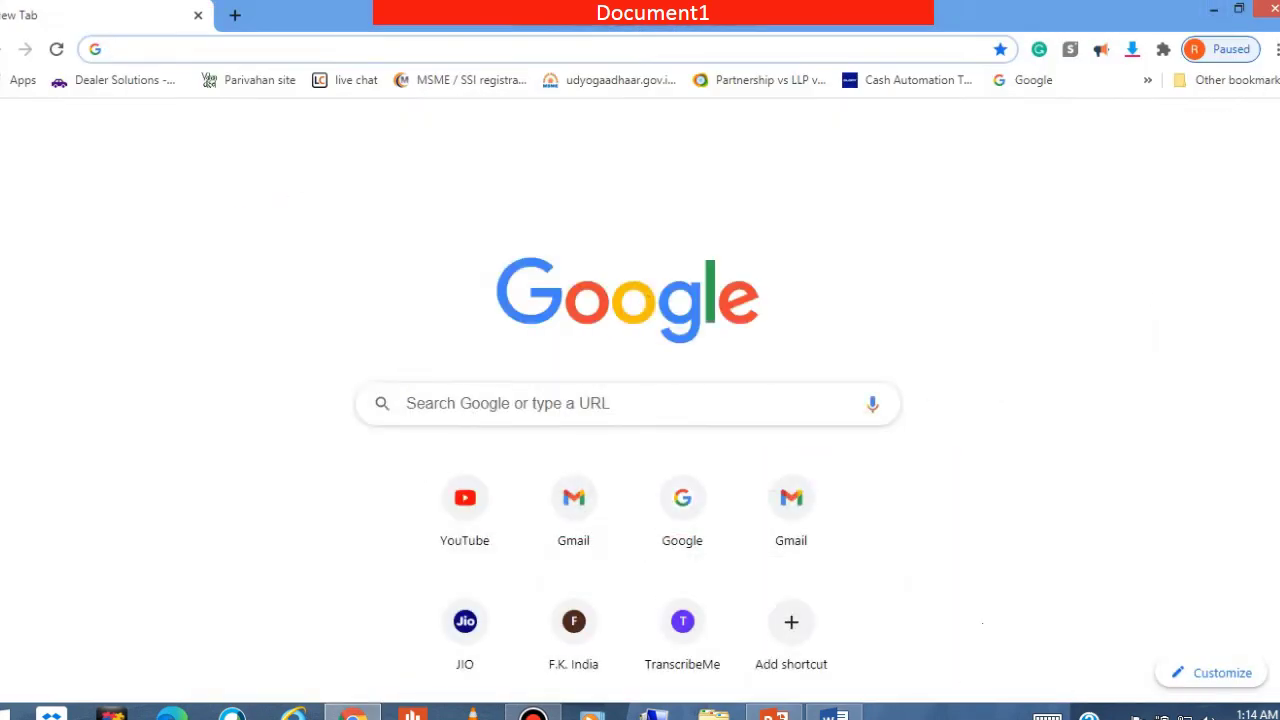
click(834, 620)
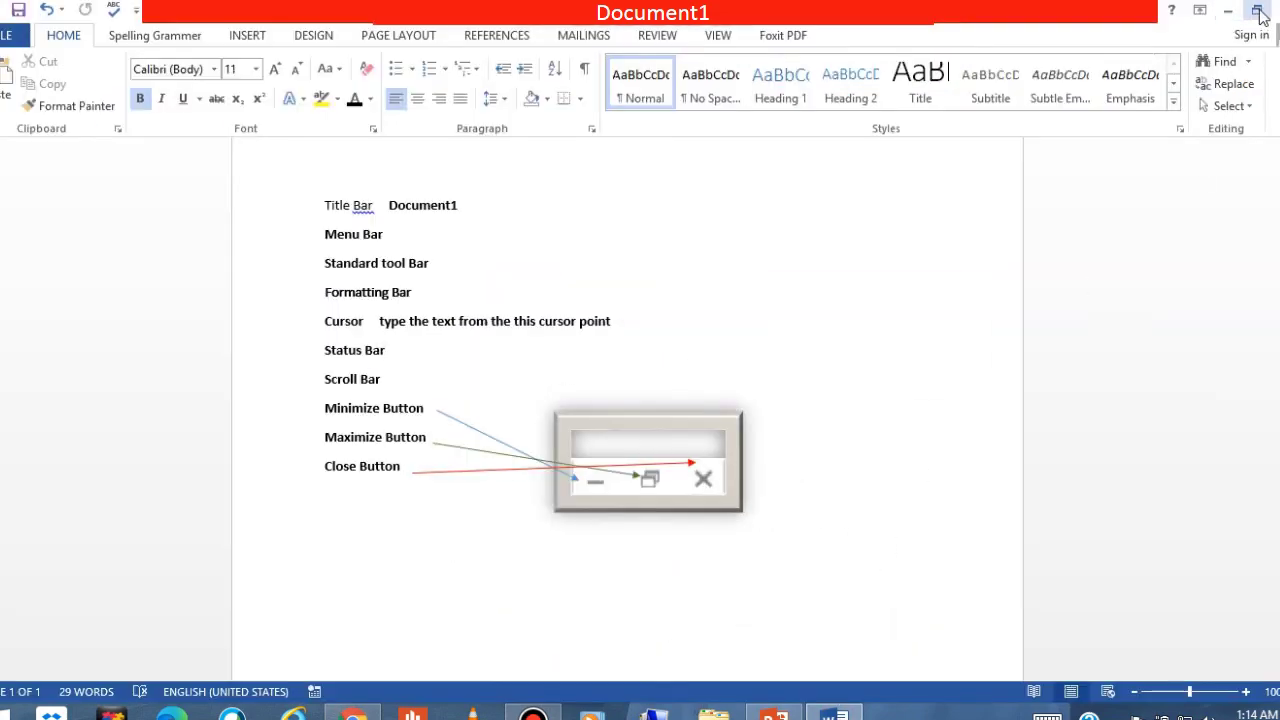
click(1256, 12)
click(953, 38)
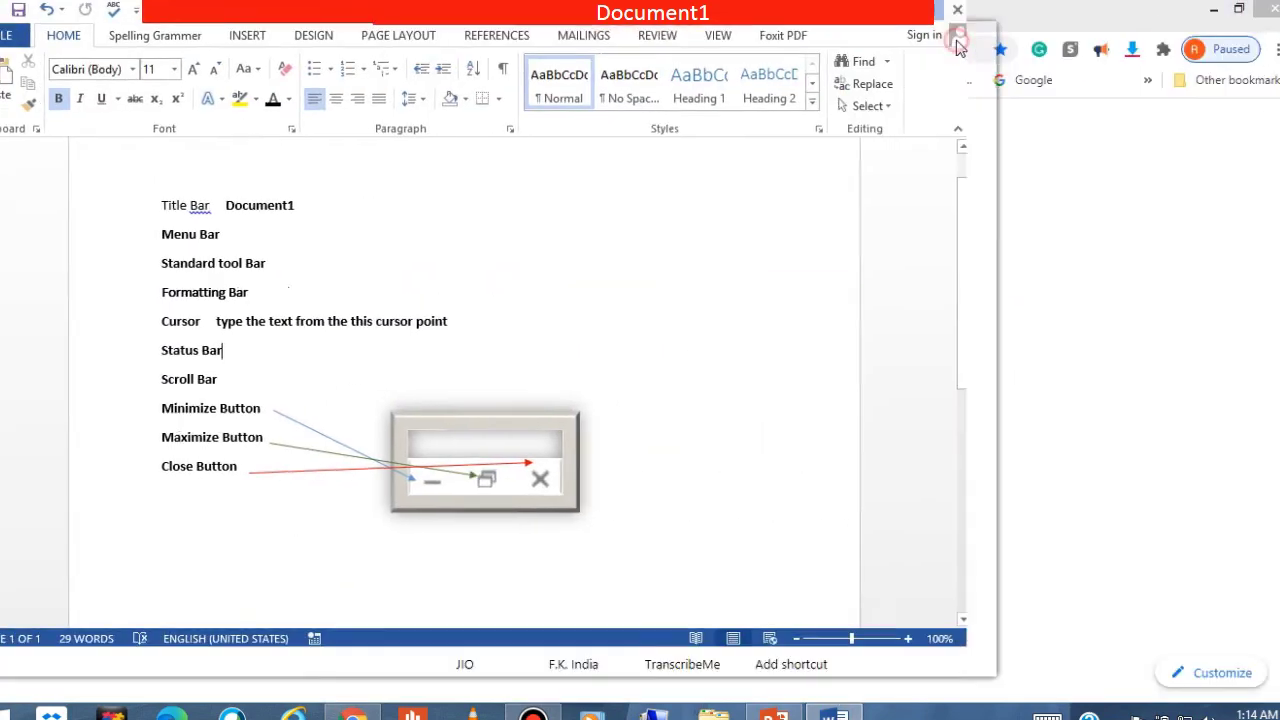
Restore the window, drag it toward screen centre, maximise again, then close Document1 to trigger the save prompt.
click(1256, 10)
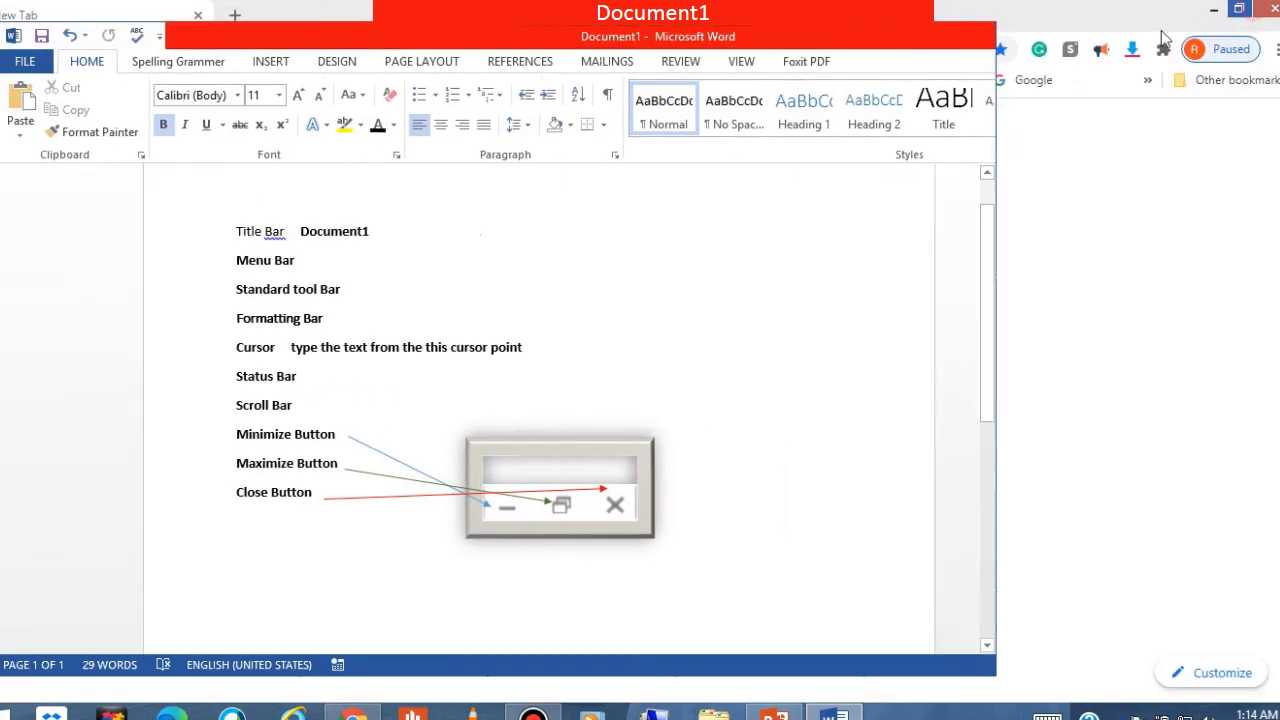
drag(618, 44, 781, 56)
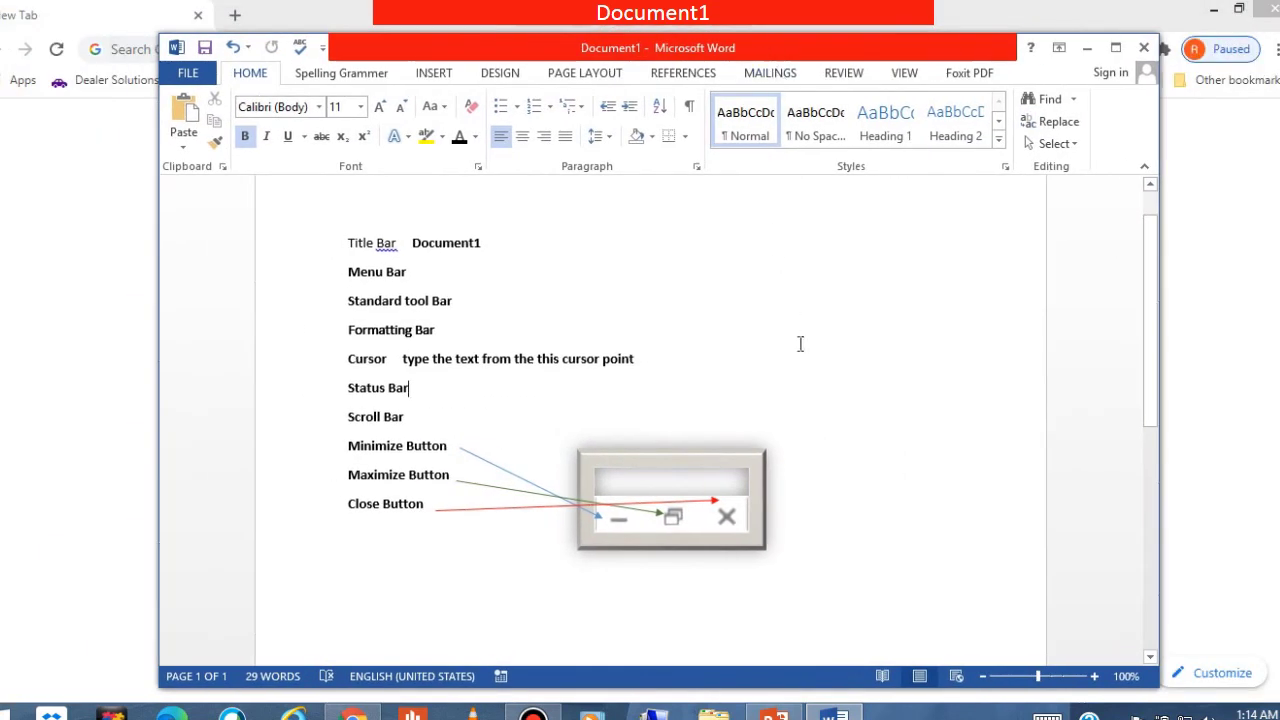
click(1116, 48)
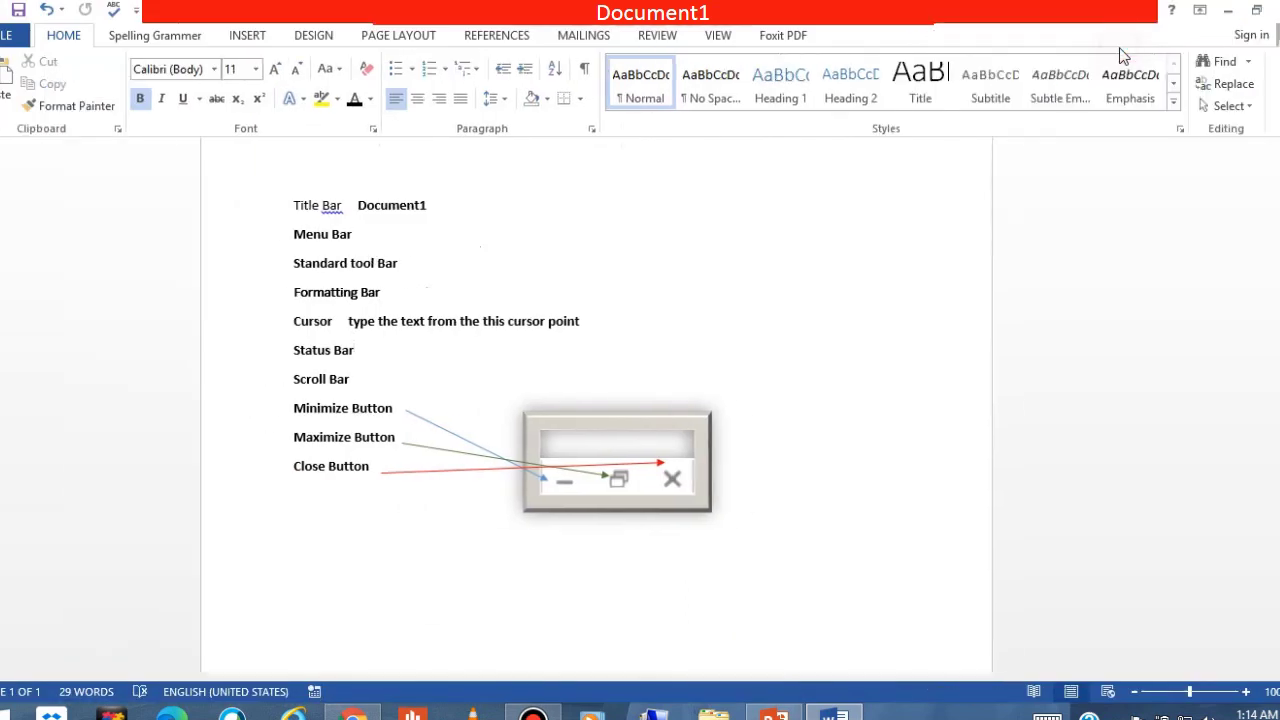
click(1272, 10)
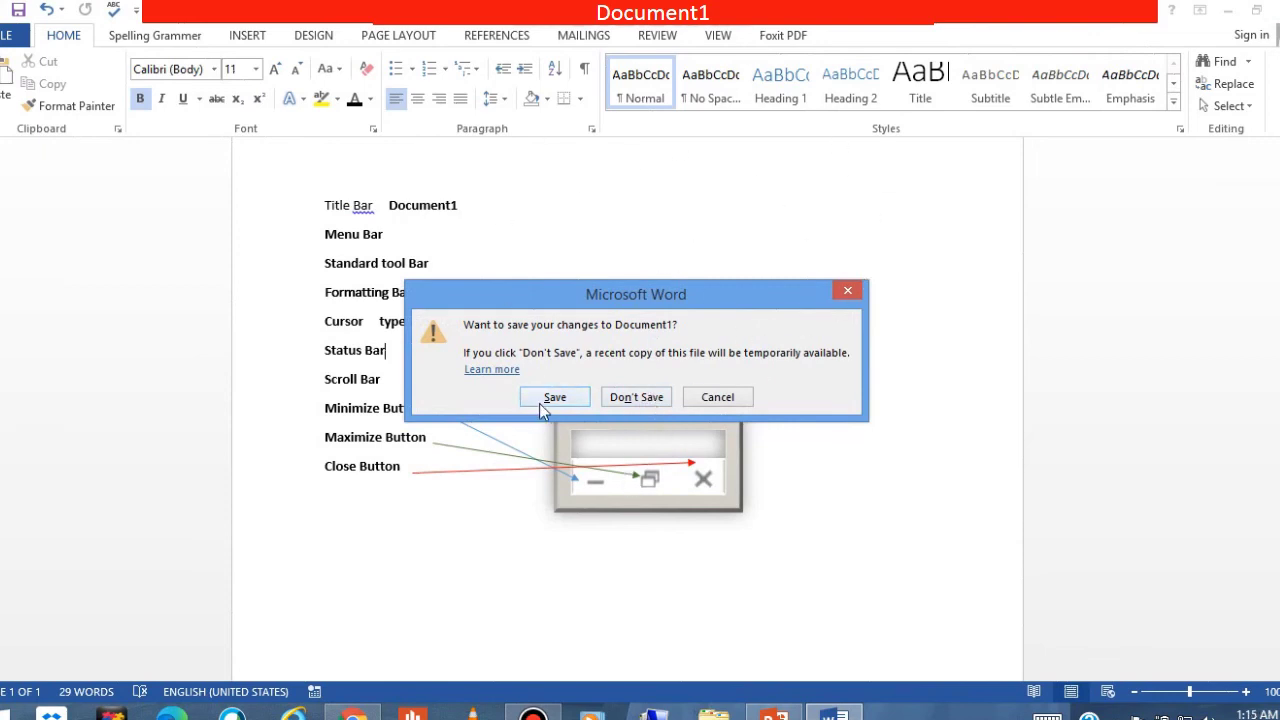
Cancel the save-changes prompt so Document1 stays open with its bold labels.
click(738, 400)
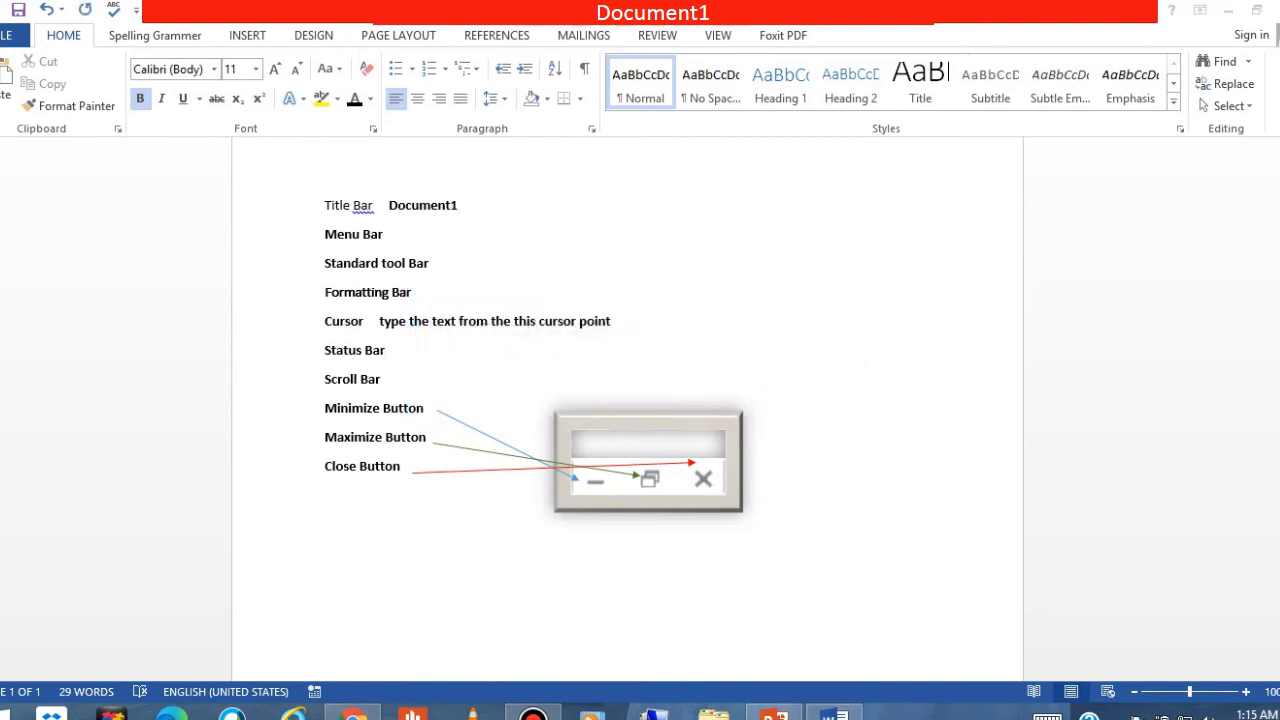